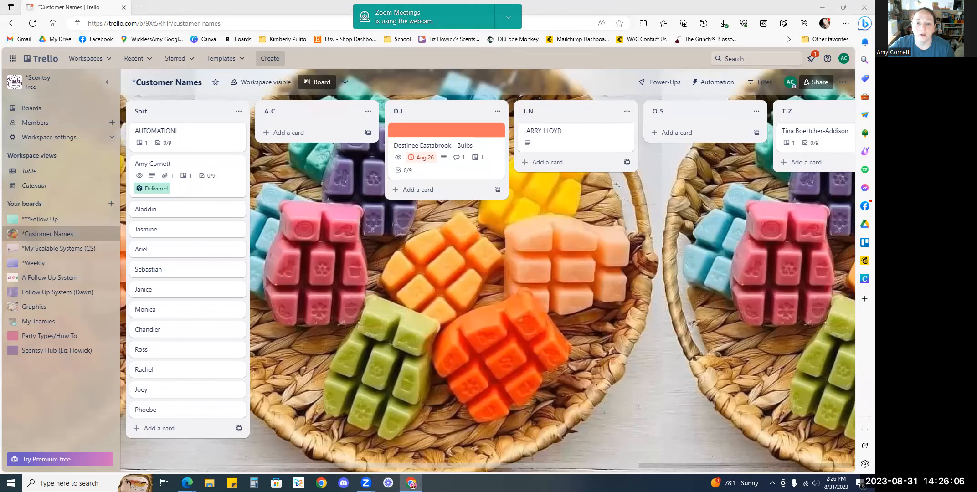
# Bring up the Scentsy dashboard window and browse the Reporting section of its navigation menu
pyautogui.click(411, 483)
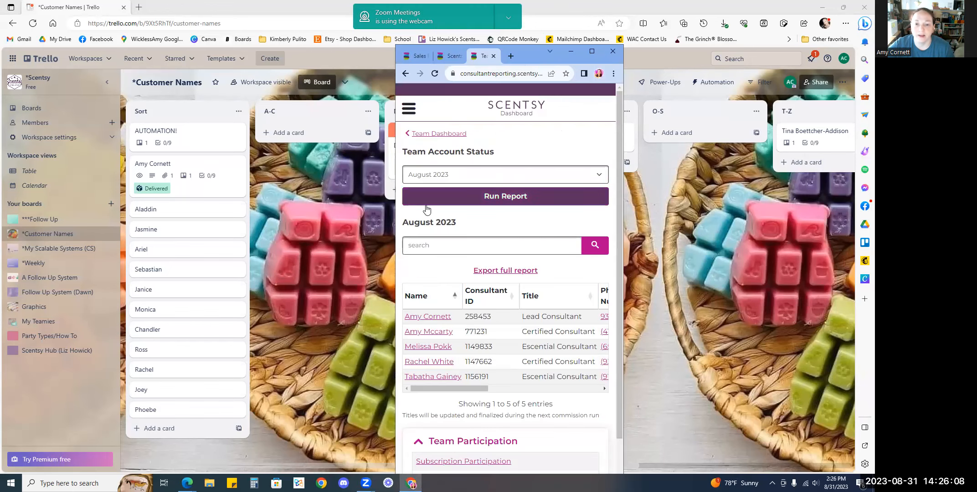
pyautogui.click(409, 108)
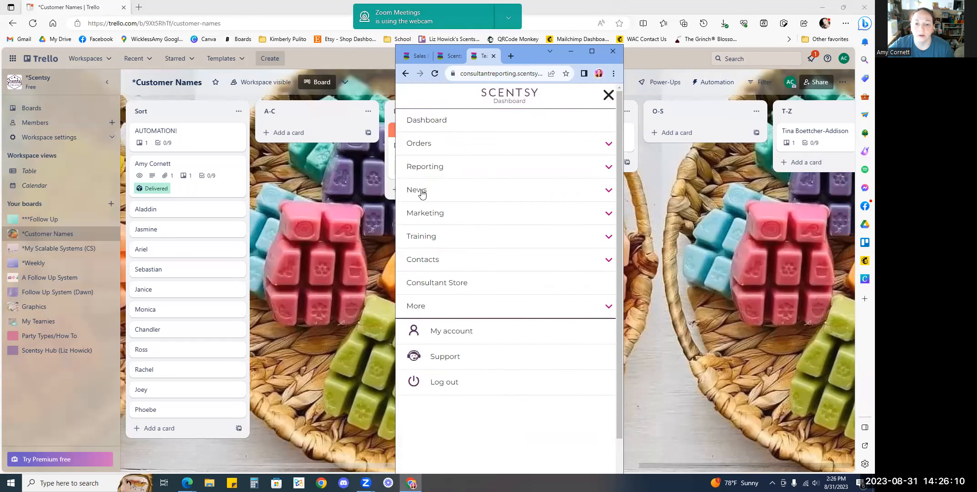
pyautogui.click(609, 168)
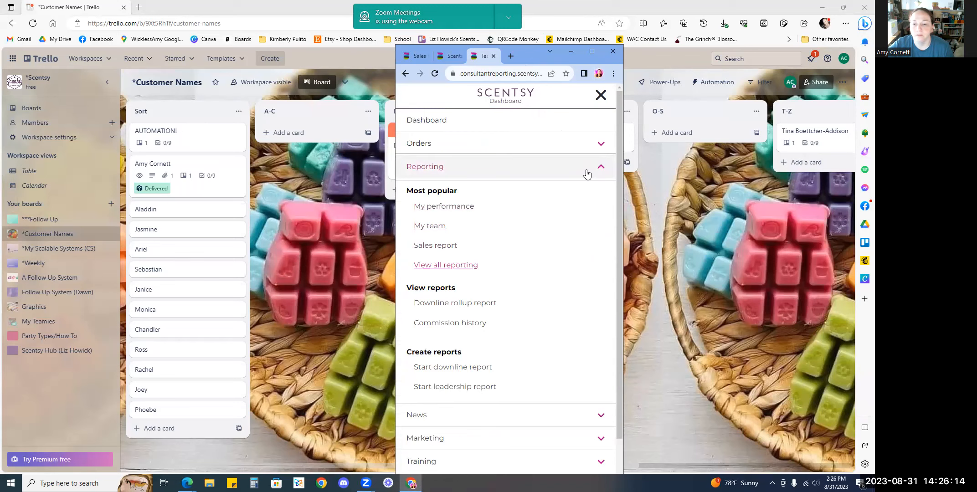
pyautogui.click(603, 169)
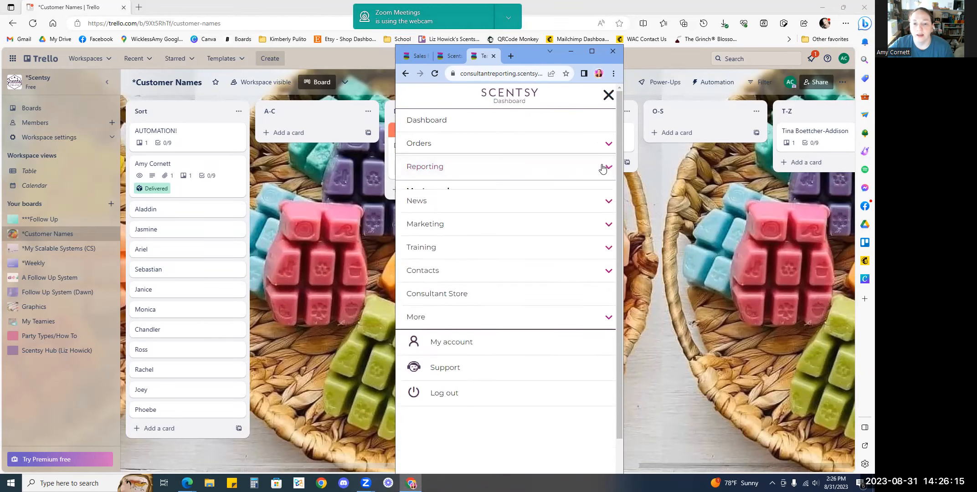
pyautogui.click(609, 95)
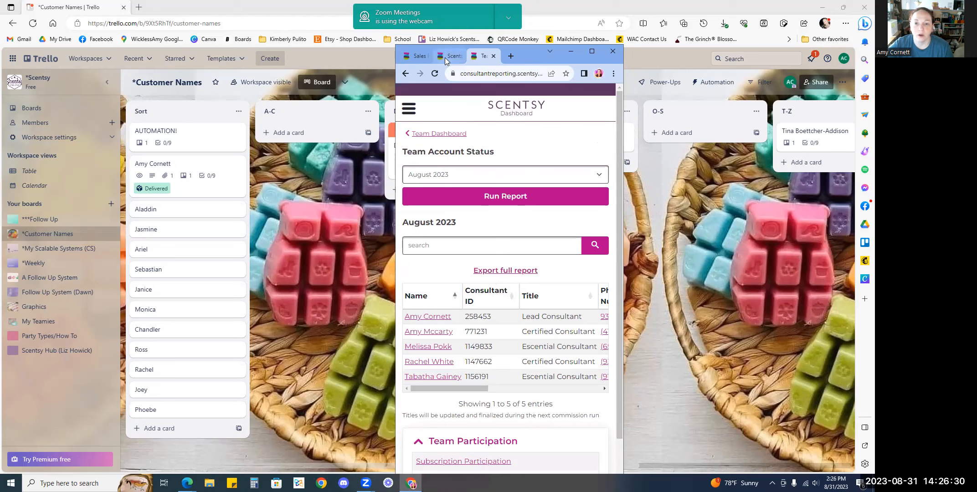
# Switch to the Workstation Contacts tab and widen the dashboard window to show the contact list
pyautogui.moveTo(446, 61)
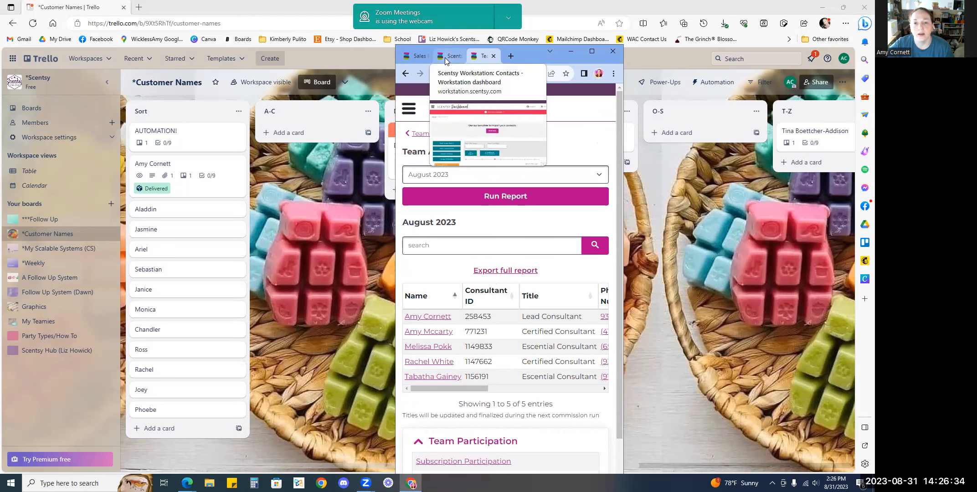
pyautogui.click(446, 60)
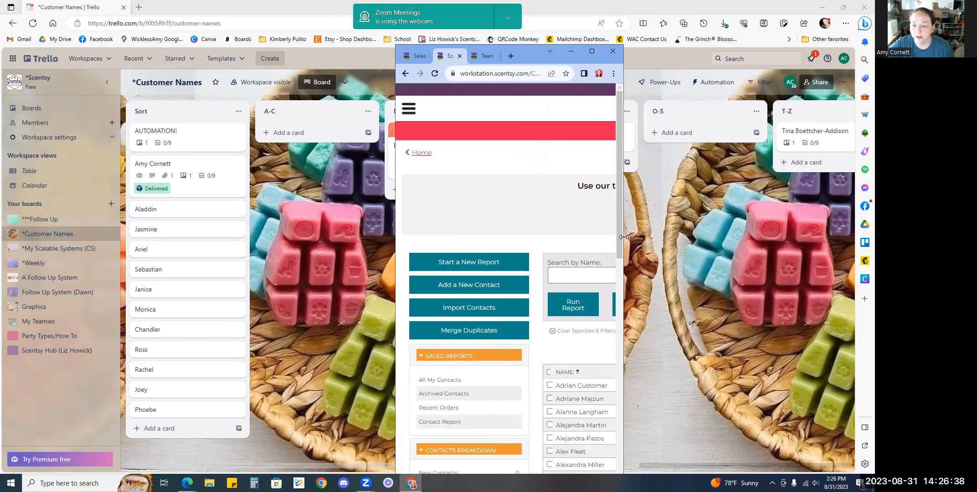
pyautogui.moveTo(624, 237); pyautogui.dragTo(745, 237)
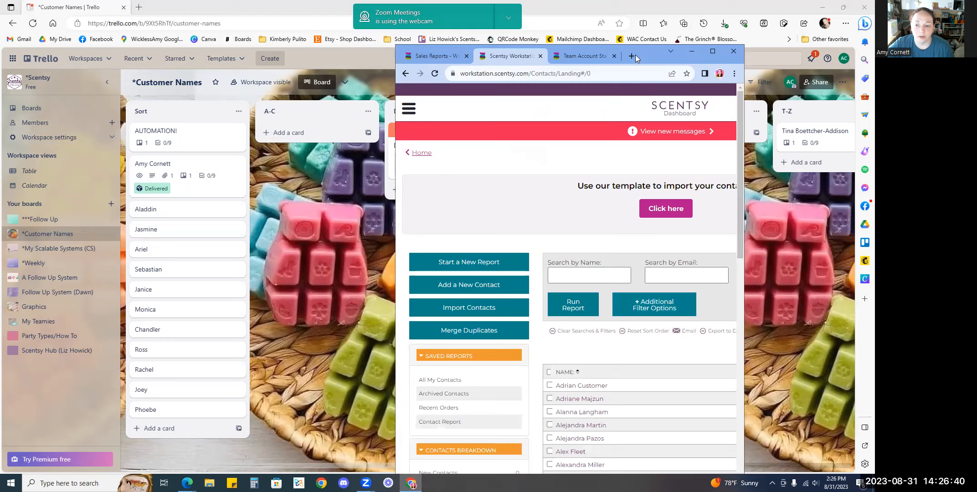
pyautogui.moveTo(636, 55); pyautogui.dragTo(544, 47)
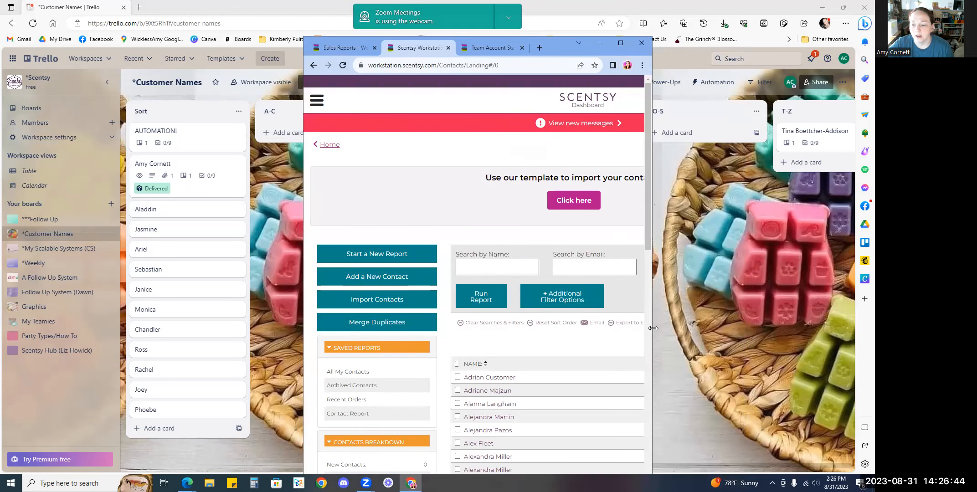
pyautogui.moveTo(654, 329); pyautogui.dragTo(810, 328)
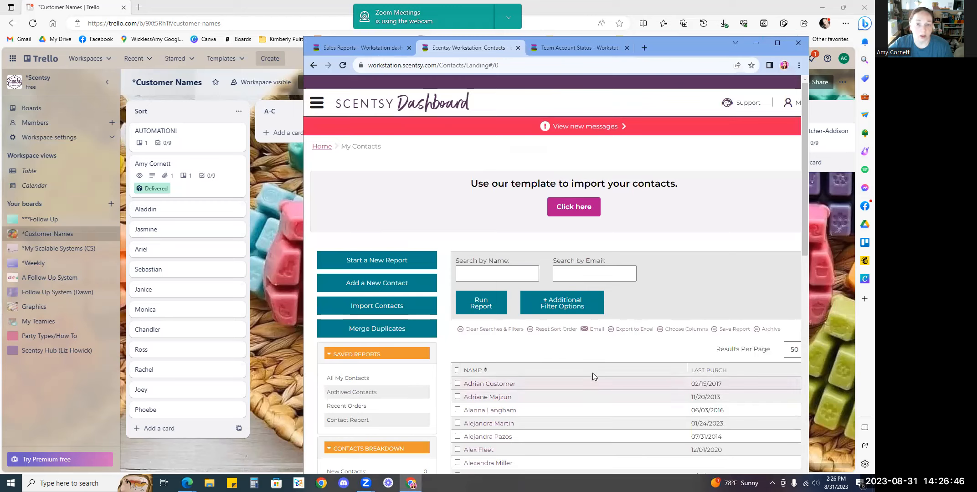
# Open the column chooser for the contacts list, cancel it, and narrow the window slightly
pyautogui.click(673, 333)
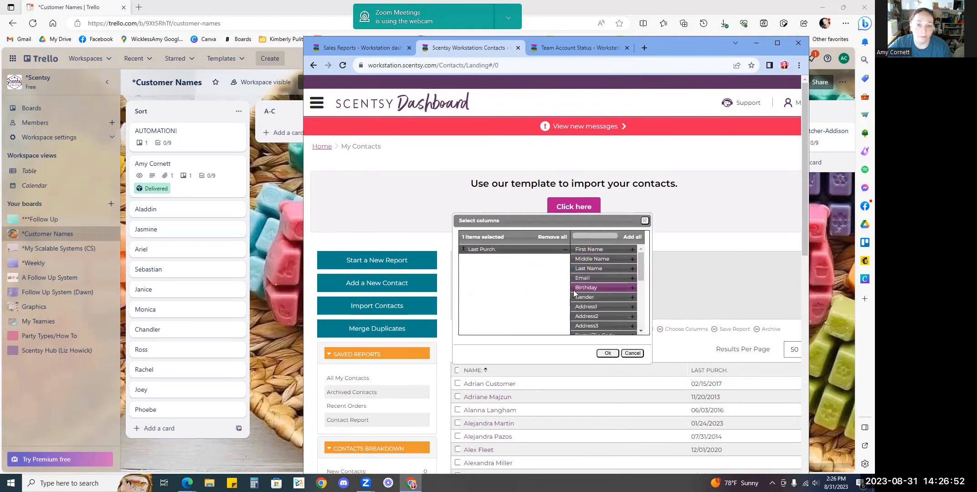
pyautogui.click(633, 353)
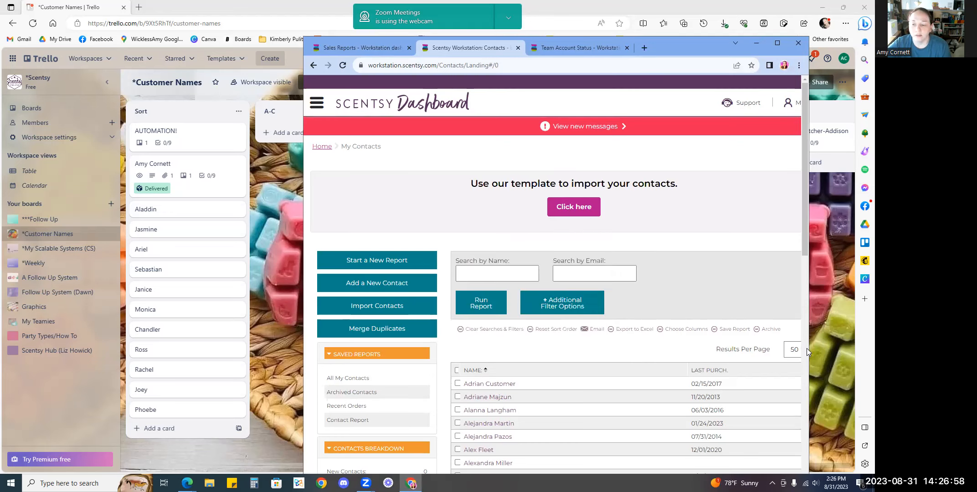
pyautogui.moveTo(810, 348); pyautogui.dragTo(783, 348)
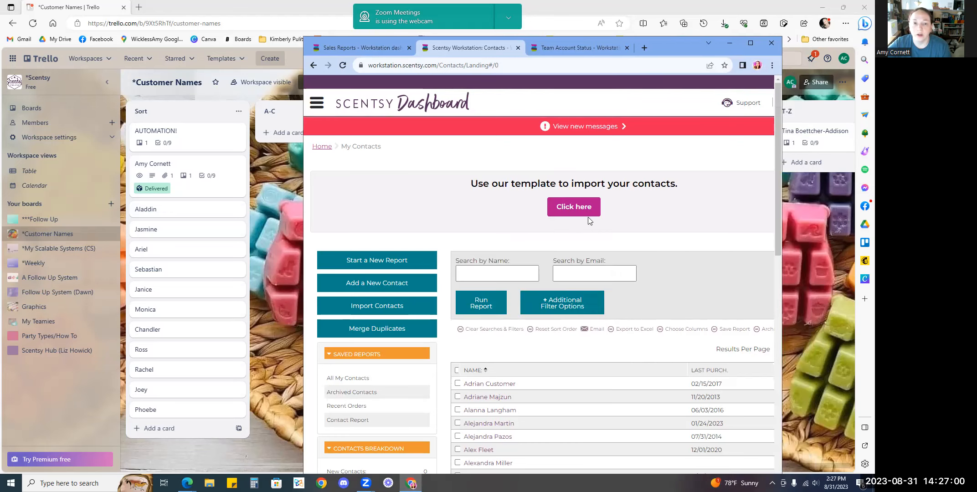
# View the Sales Reports tab and move the dashboard window aside to reveal the Trello board
pyautogui.click(332, 48)
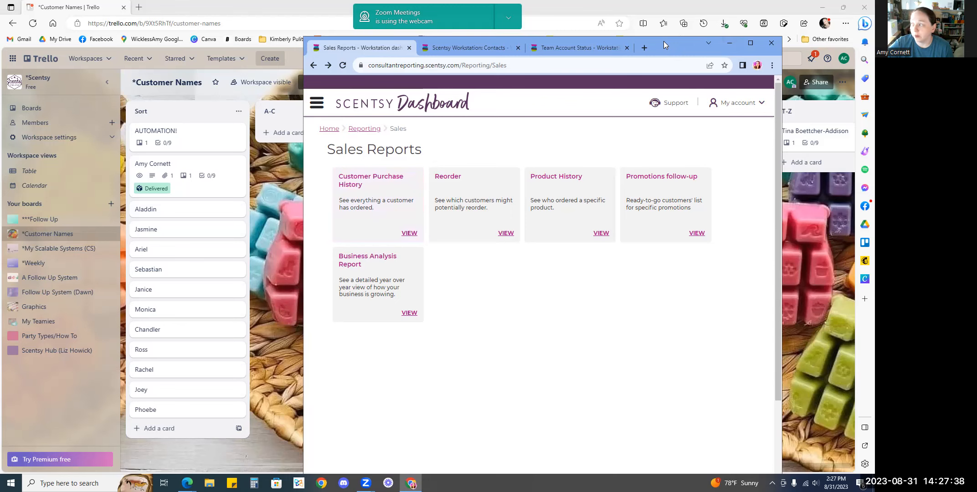
pyautogui.moveTo(663, 41); pyautogui.dragTo(874, 43)
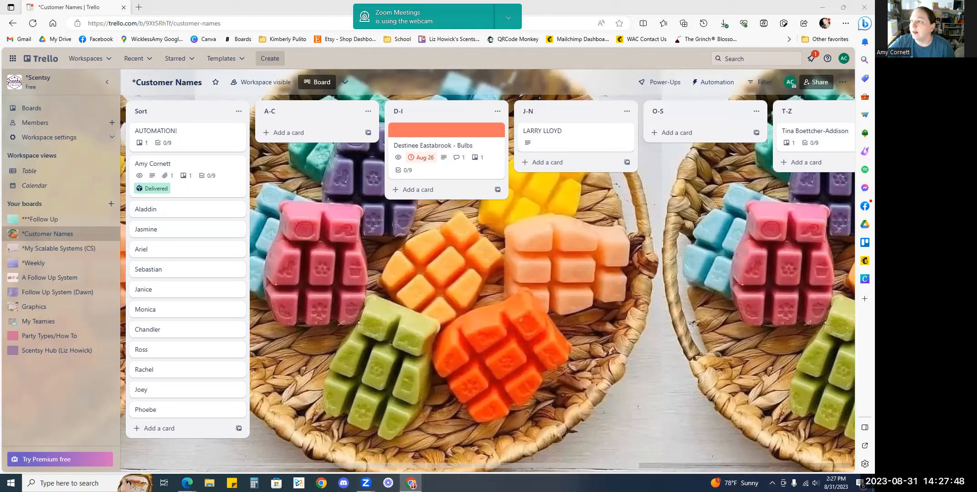
# Switch to the names spreadsheet, look at Drive's new-file options, and go back to the sheet
pyautogui.hotkey('alt', 'Tab')
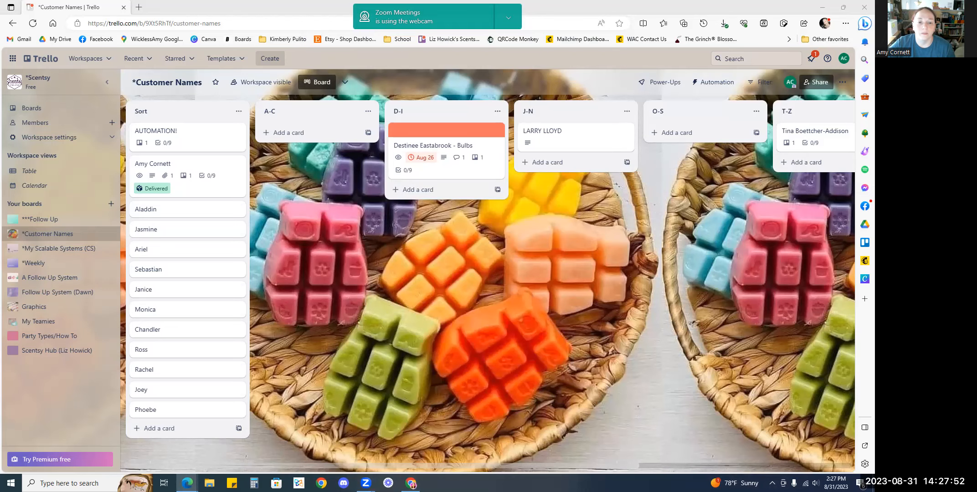
pyautogui.hotkey('alt', 'Tab')
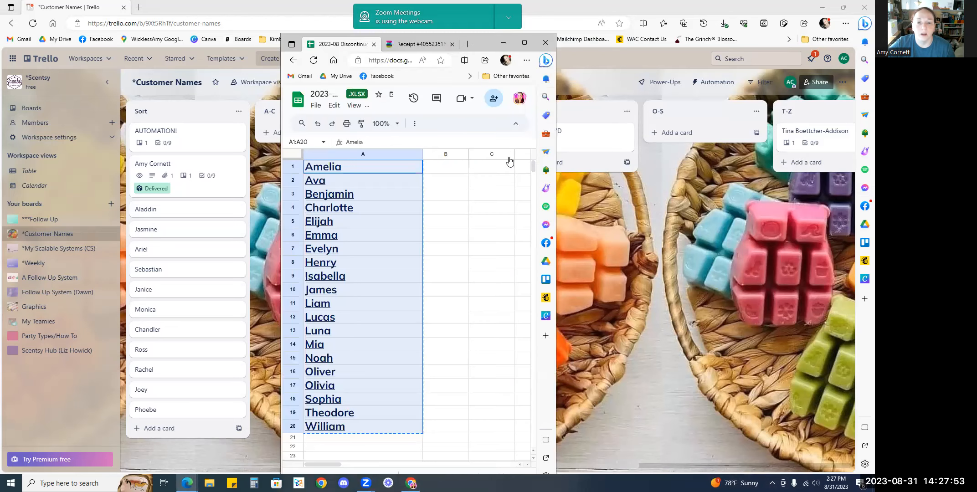
pyautogui.click(329, 77)
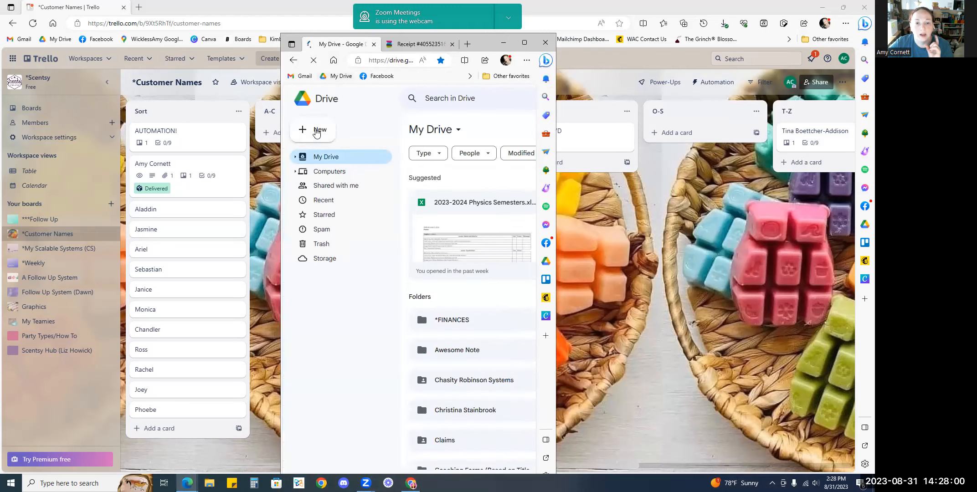
pyautogui.click(317, 136)
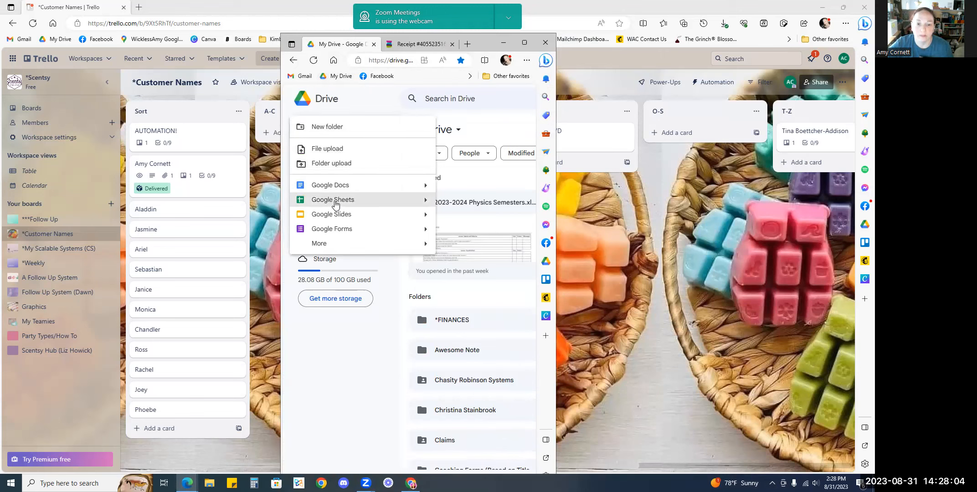
pyautogui.click(294, 61)
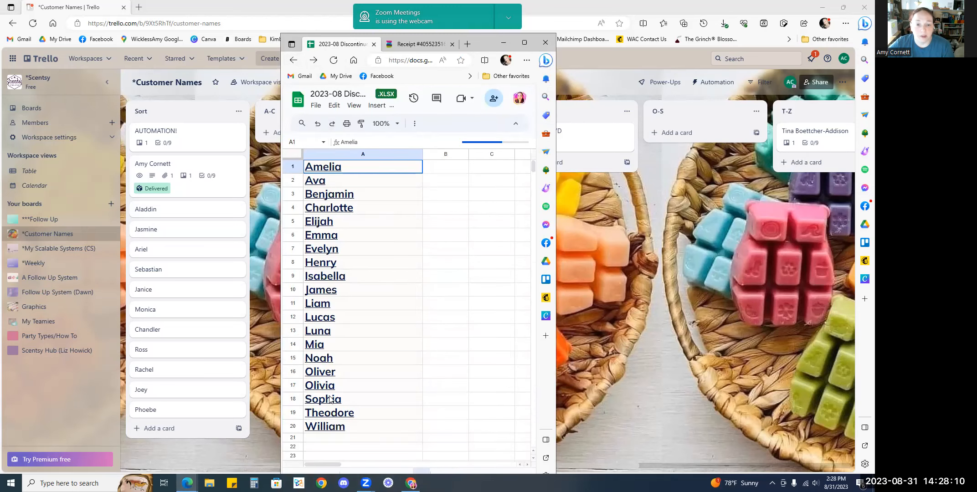
# Select the names in cells A1:A20 of the spreadsheet and copy them
pyautogui.moveTo(326, 294)
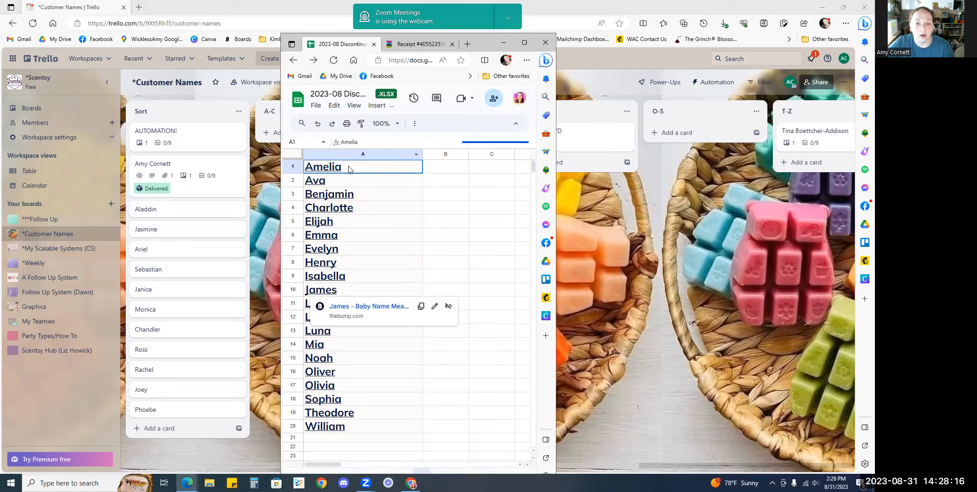
pyautogui.keyDown('shift'); pyautogui.click(348, 427); pyautogui.keyUp('shift')
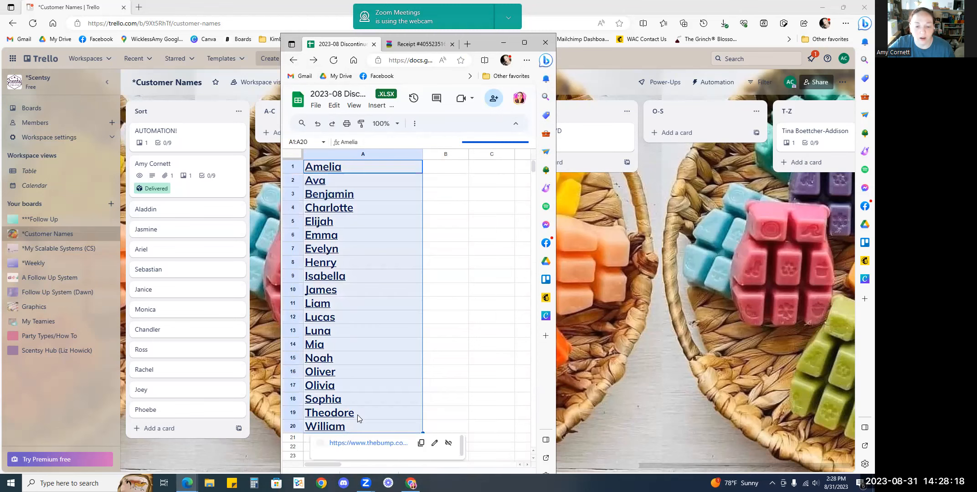
pyautogui.rightClick(368, 399)
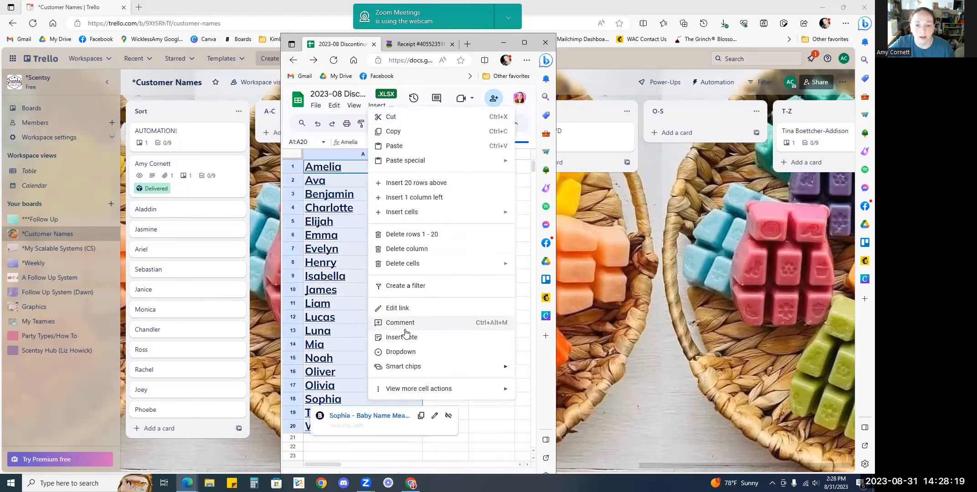
pyautogui.click(395, 132)
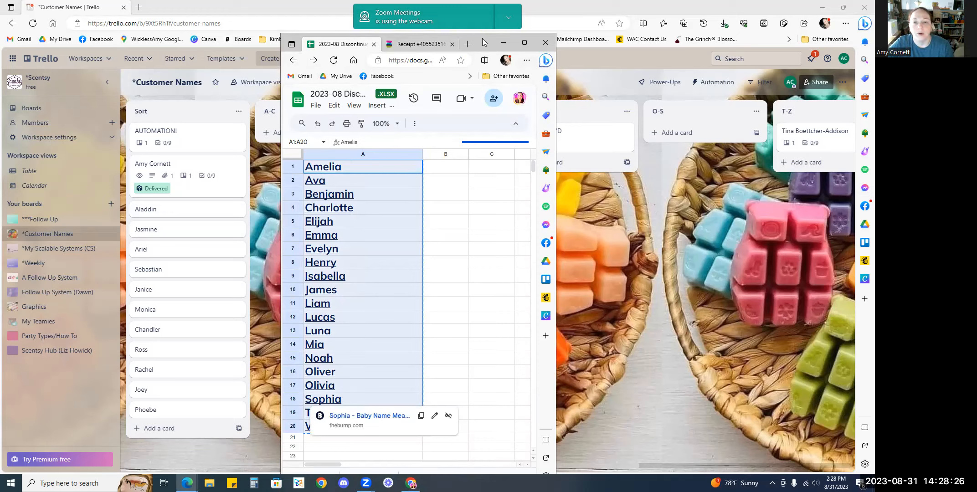
# Paste the copied names into a new card in the Sort list, creating one card per line (20 cards)
pyautogui.click(503, 43)
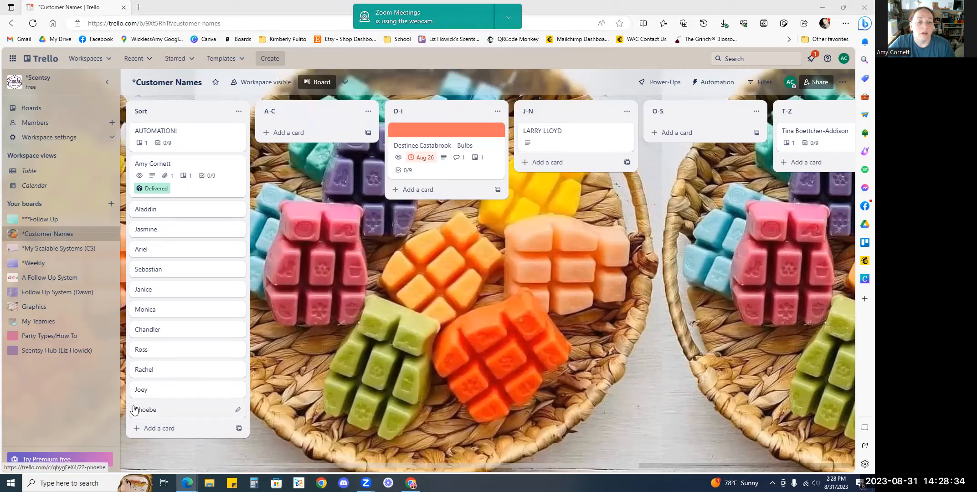
pyautogui.click(150, 430)
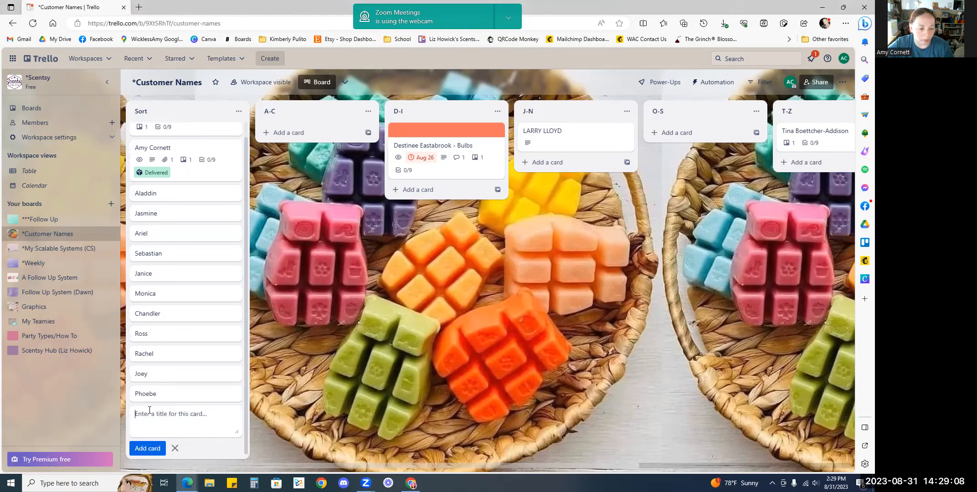
pyautogui.hotkey('ctrl', 'v')
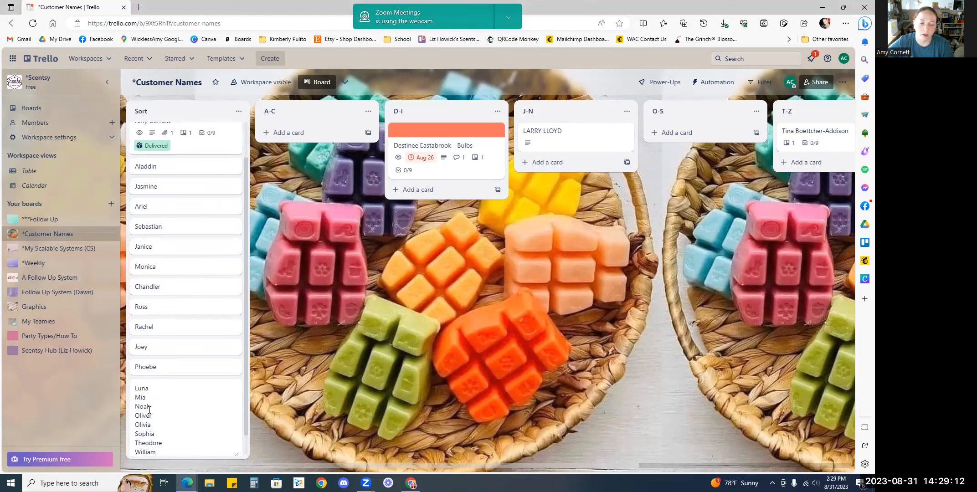
pyautogui.scroll(-1, 147, 429)
pyautogui.click(147, 448)
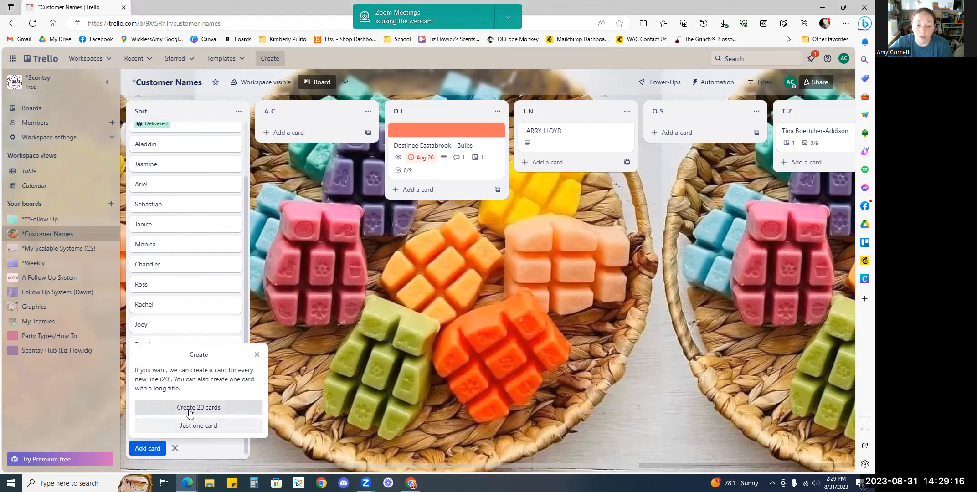
pyautogui.click(189, 408)
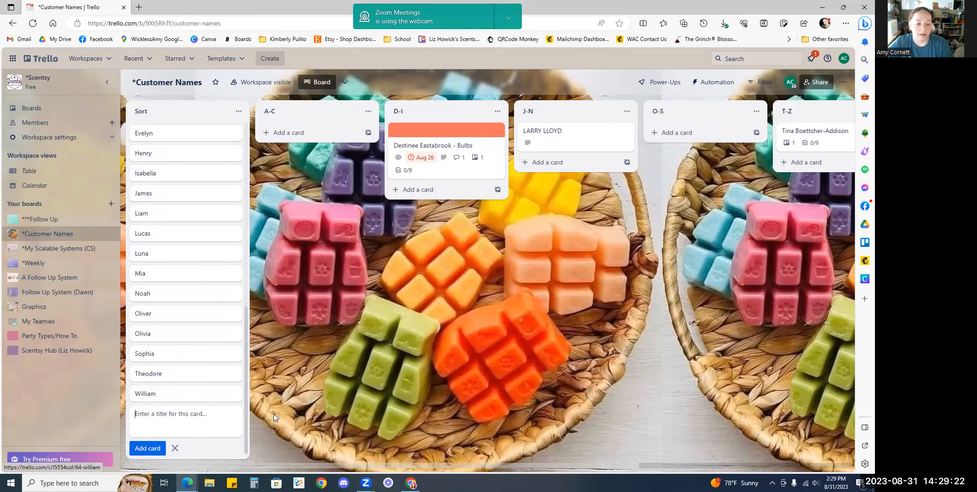
pyautogui.click(175, 448)
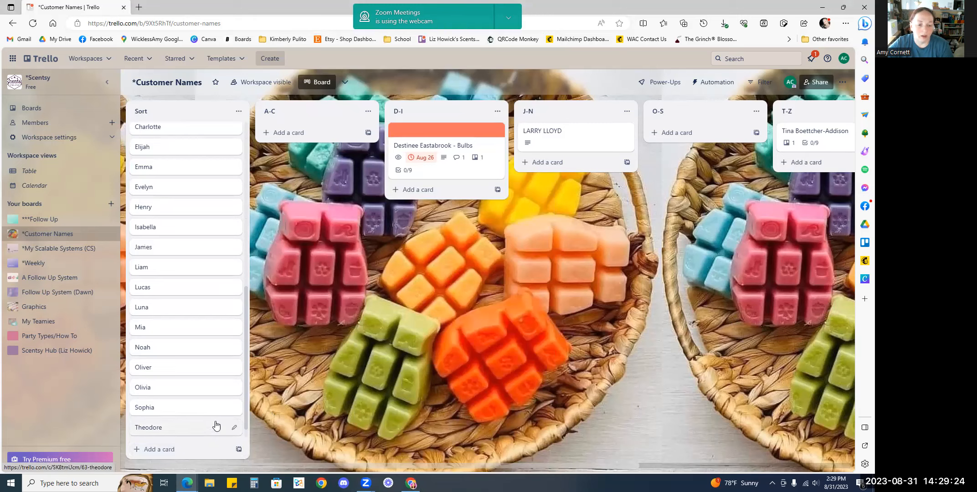
# Sort the Sort list's cards alphabetically by card name
pyautogui.scroll(5, 170, 234)
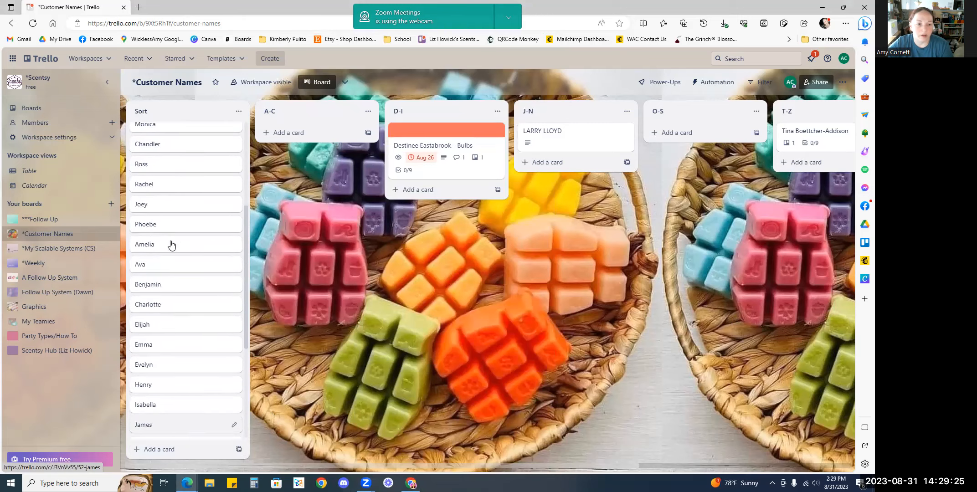
pyautogui.click(239, 111)
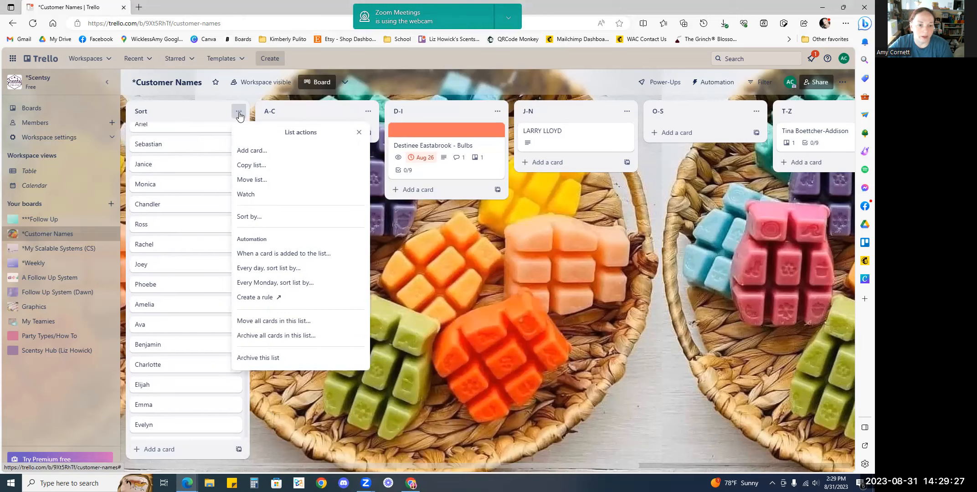
pyautogui.click(249, 216)
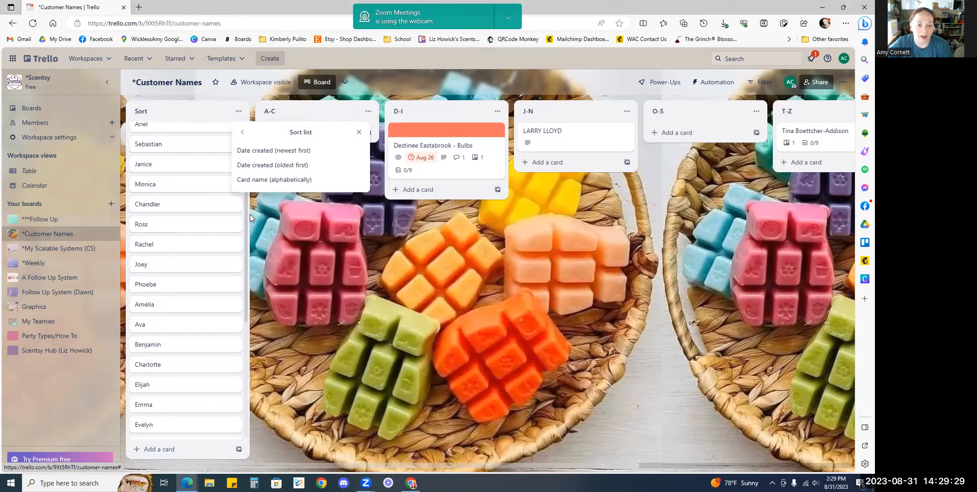
pyautogui.click(258, 179)
pyautogui.scroll(7, 201, 278)
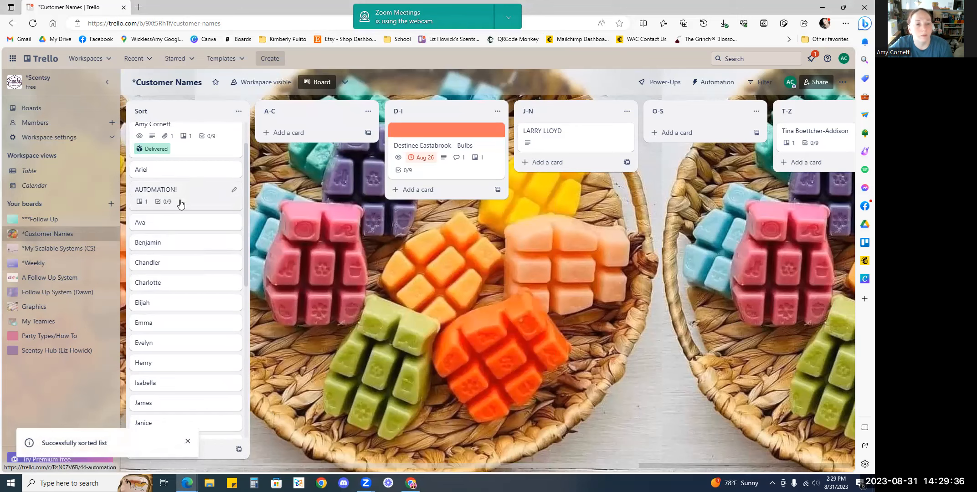
pyautogui.scroll(1, 178, 196)
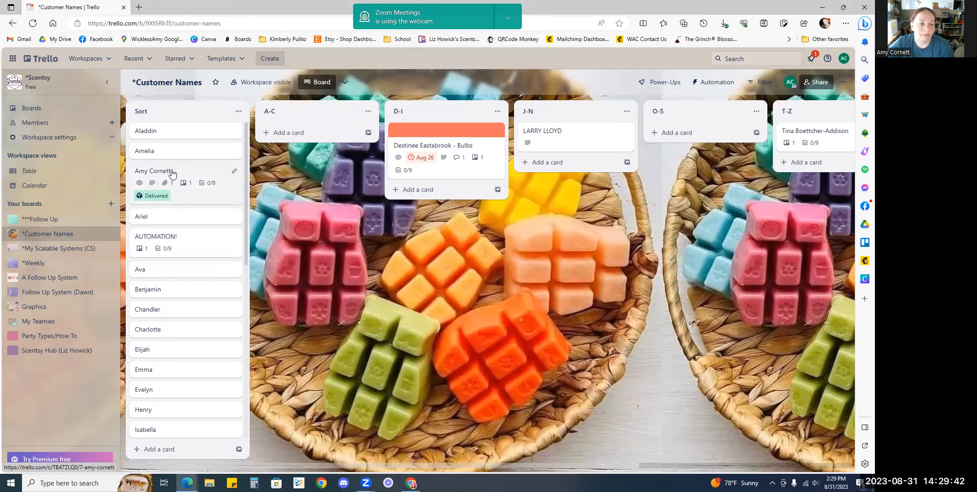
# Open the customer's card in the Sort list and examine its shipment details and the Track Package form, then close the card
pyautogui.click(172, 174)
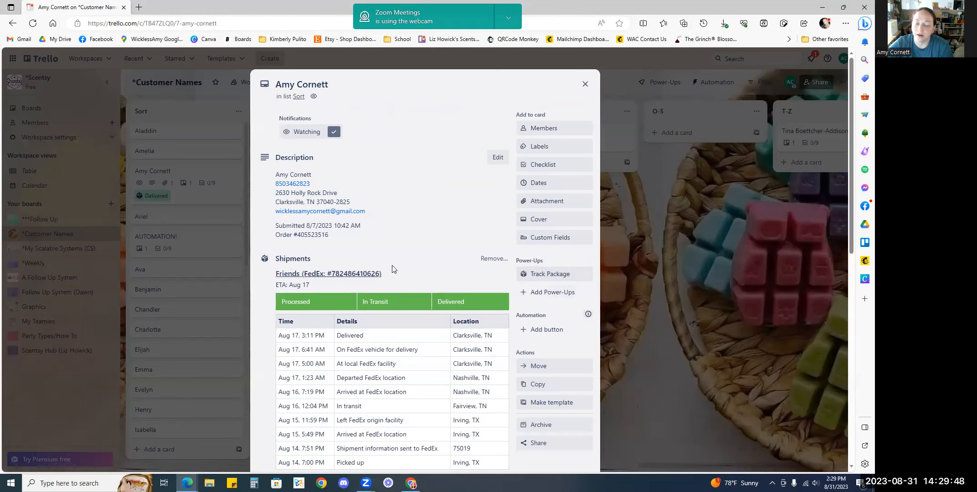
pyautogui.scroll(-7, 395, 268)
pyautogui.scroll(-3, 472, 264)
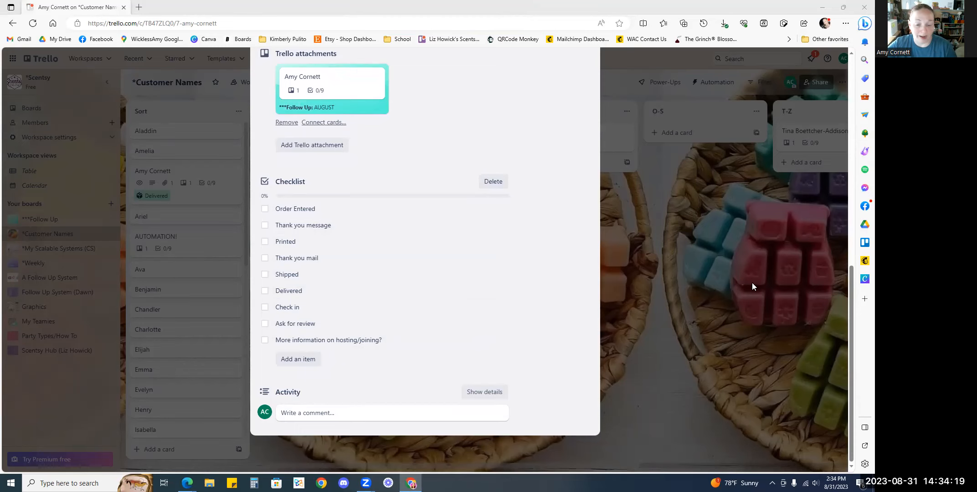
pyautogui.scroll(10, 574, 276)
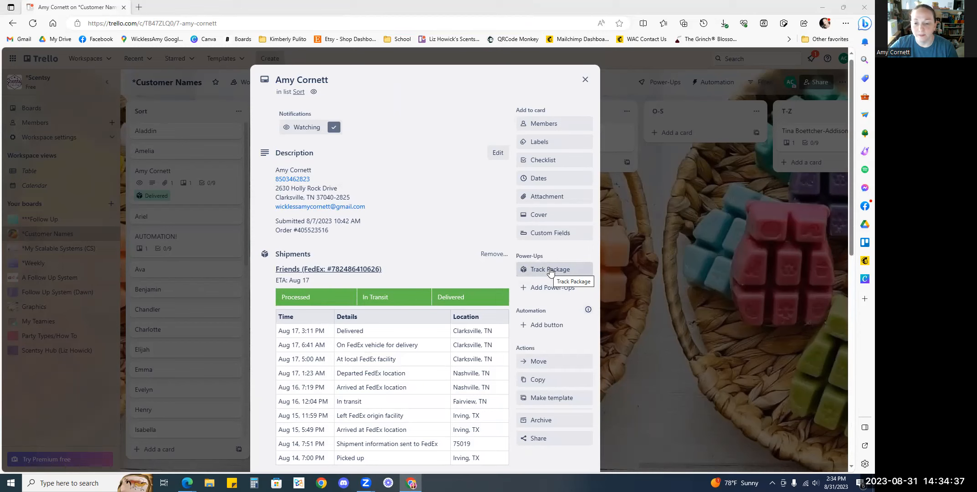
pyautogui.click(551, 270)
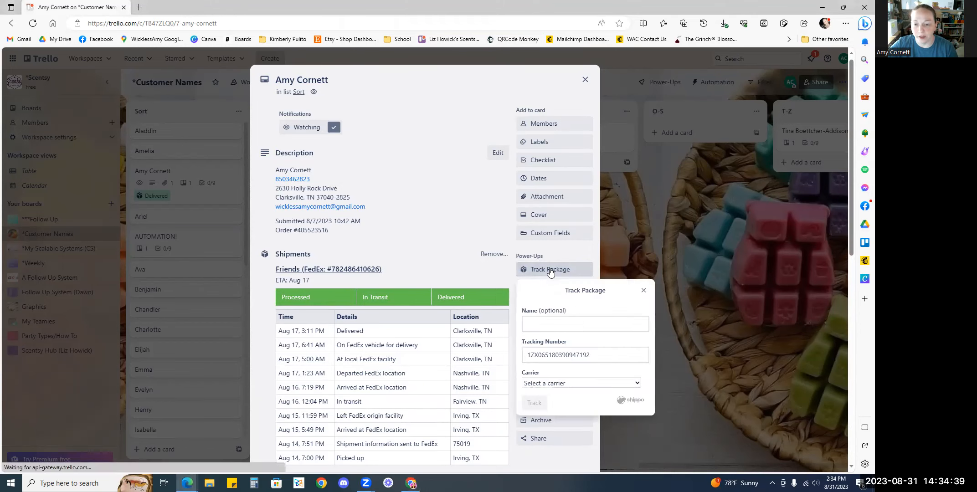
pyautogui.click(643, 289)
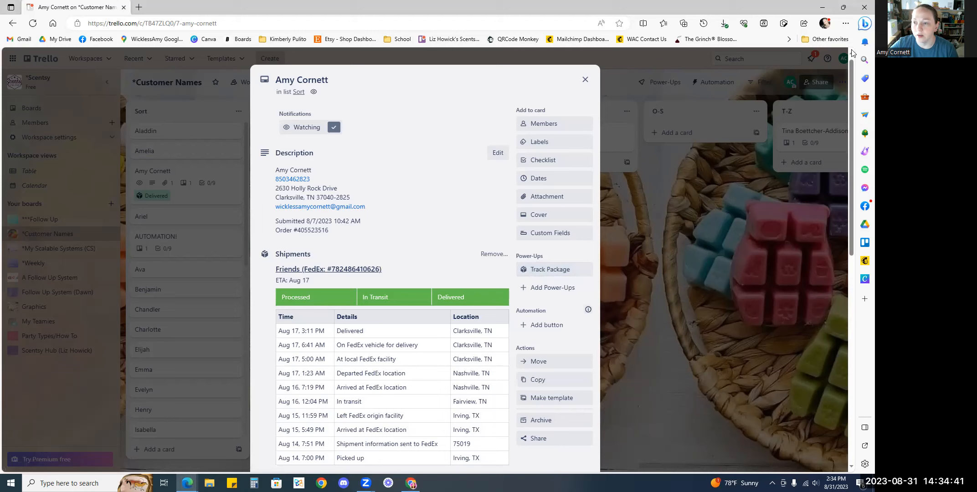
pyautogui.click(585, 80)
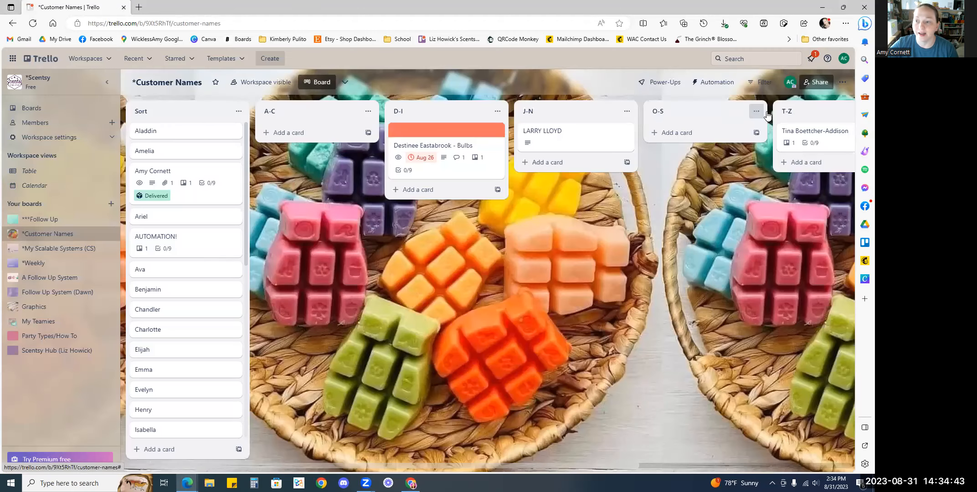
# Disable the Package Tracker Power-Up from the board menu's enabled Power-Ups
pyautogui.click(844, 84)
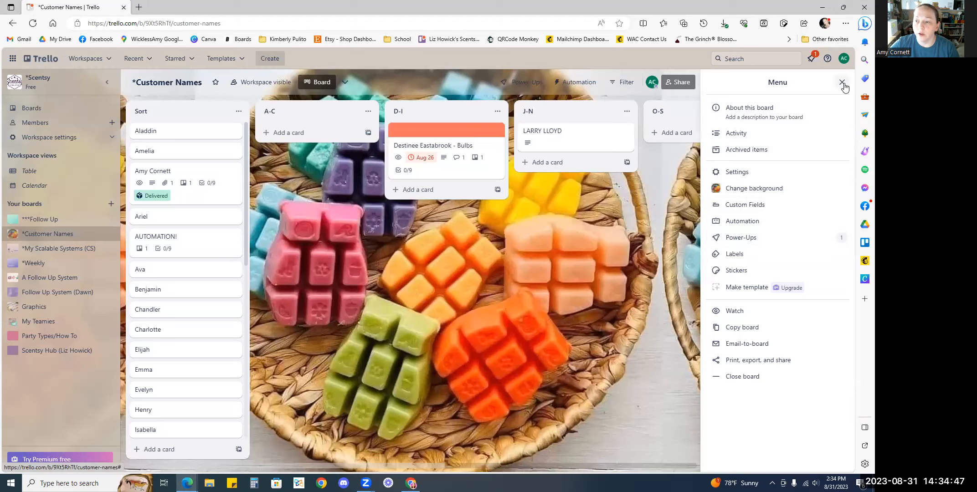
pyautogui.click(842, 82)
pyautogui.click(843, 84)
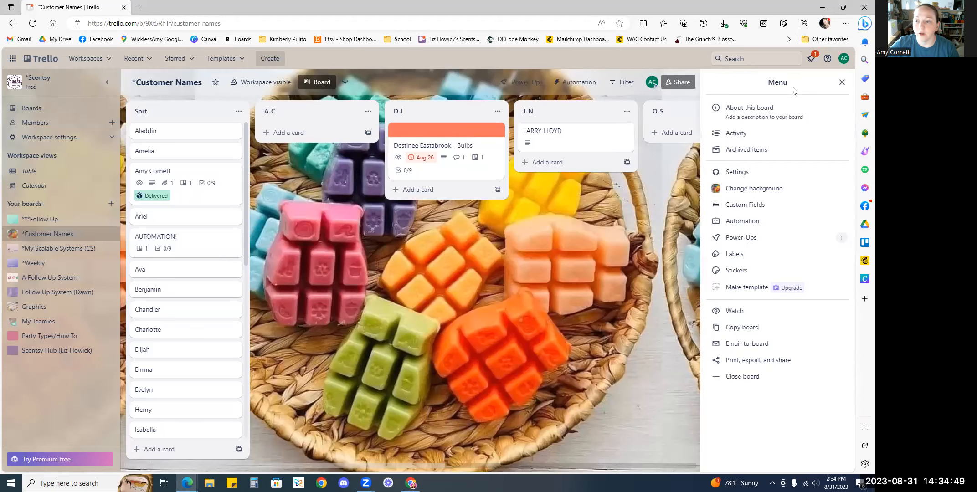
pyautogui.click(758, 238)
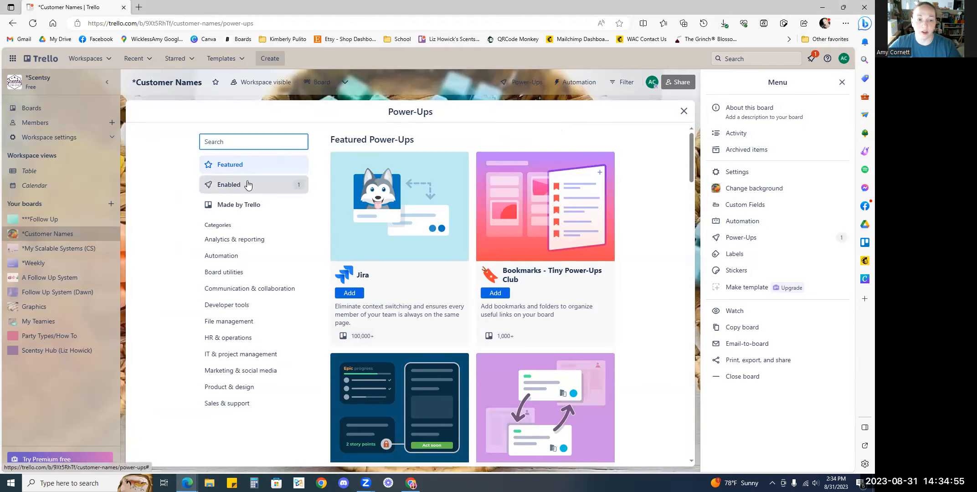
pyautogui.click(223, 187)
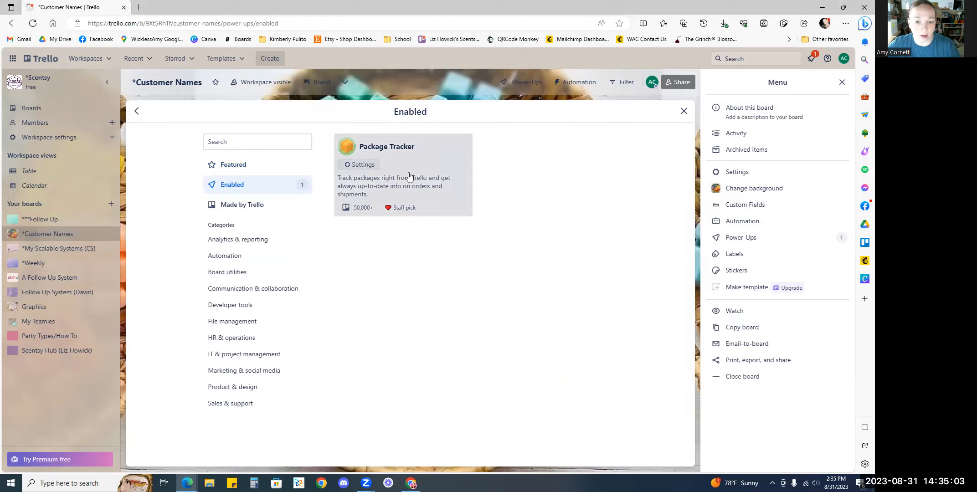
pyautogui.click(359, 168)
pyautogui.click(356, 207)
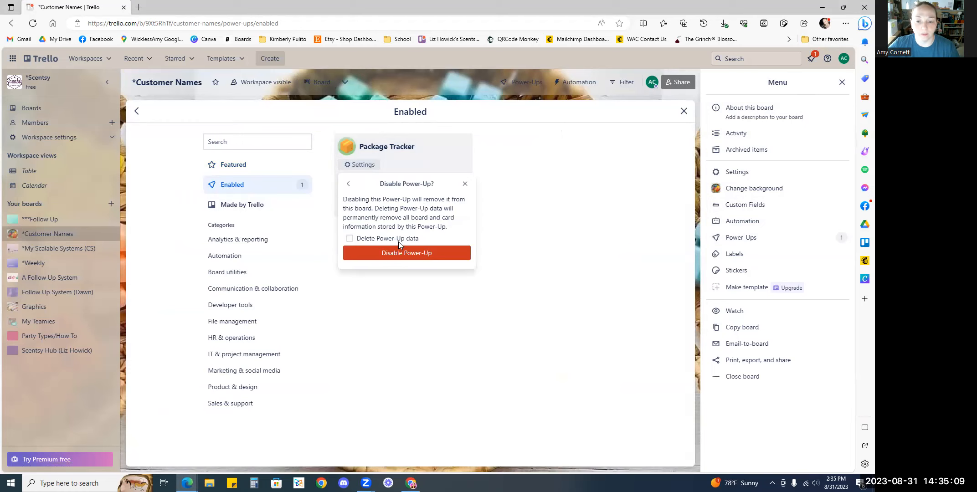
pyautogui.click(393, 253)
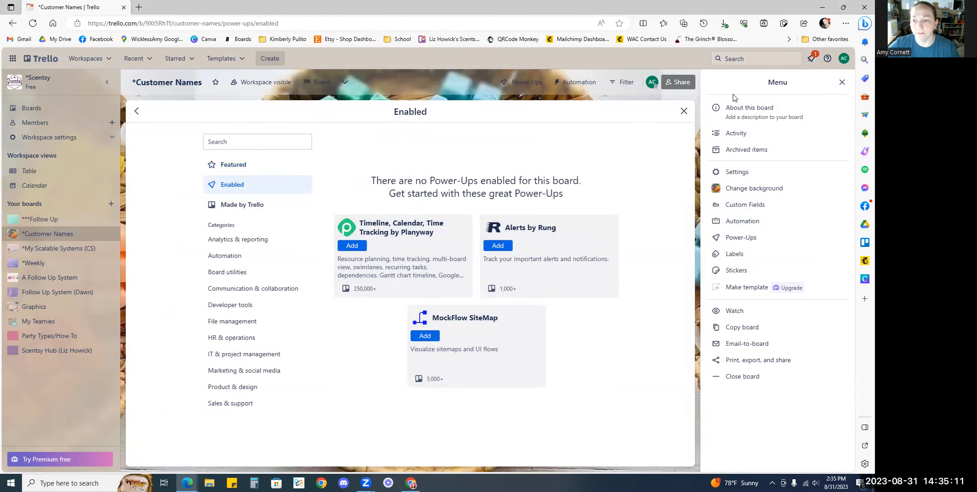
pyautogui.click(683, 111)
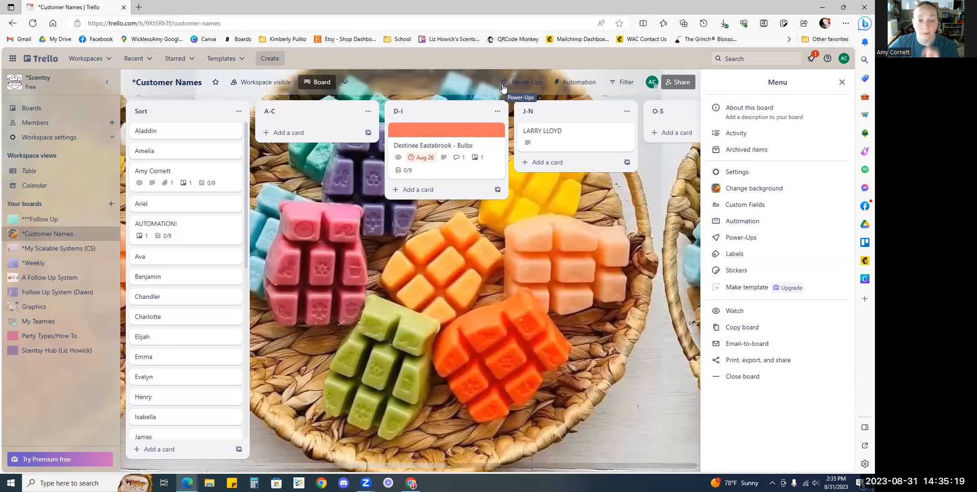
# Remove the existing FedEx tracking attachment from the customer's card
pyautogui.click(185, 174)
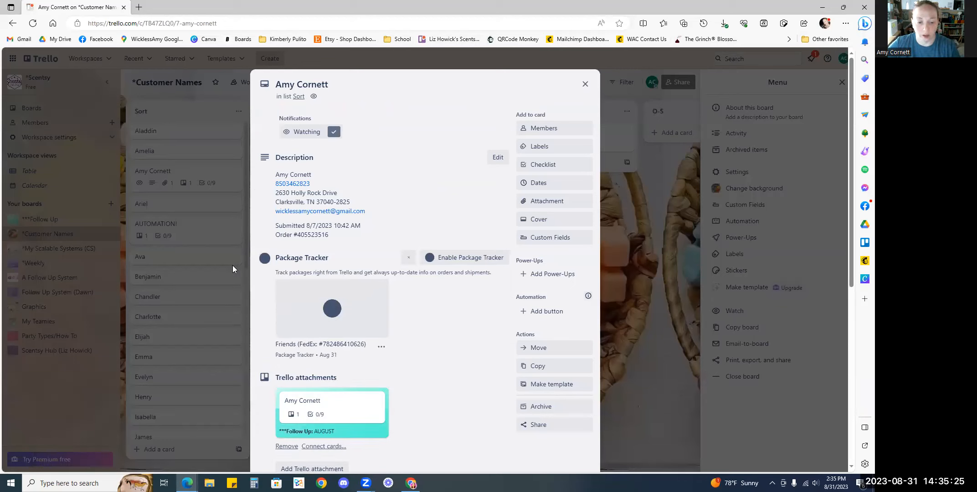
pyautogui.click(381, 346)
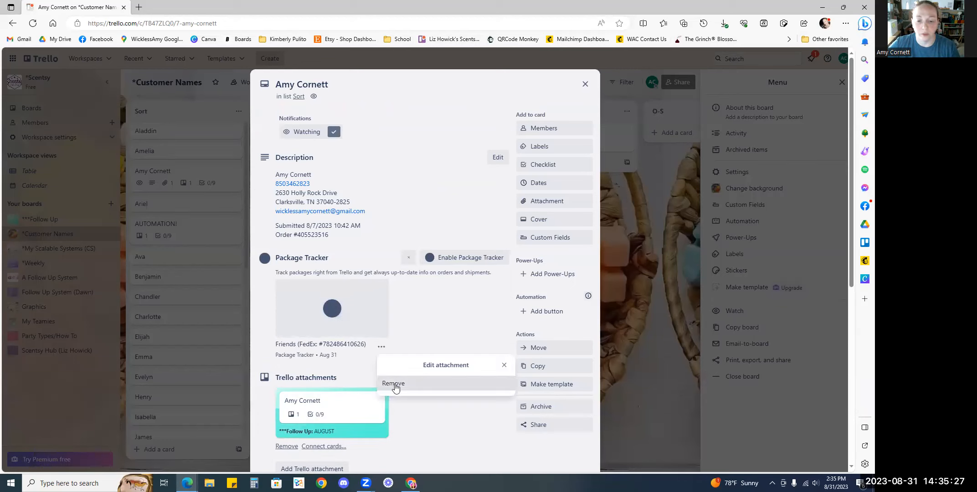
pyautogui.click(394, 384)
pyautogui.click(456, 400)
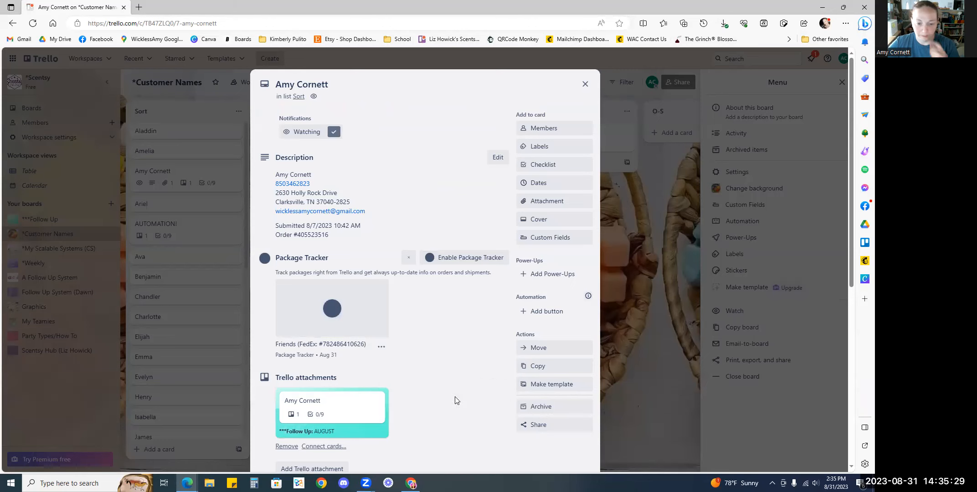
# Search the Power-Ups for "packa" and add the Package Tracker Power-Up again
pyautogui.click(545, 275)
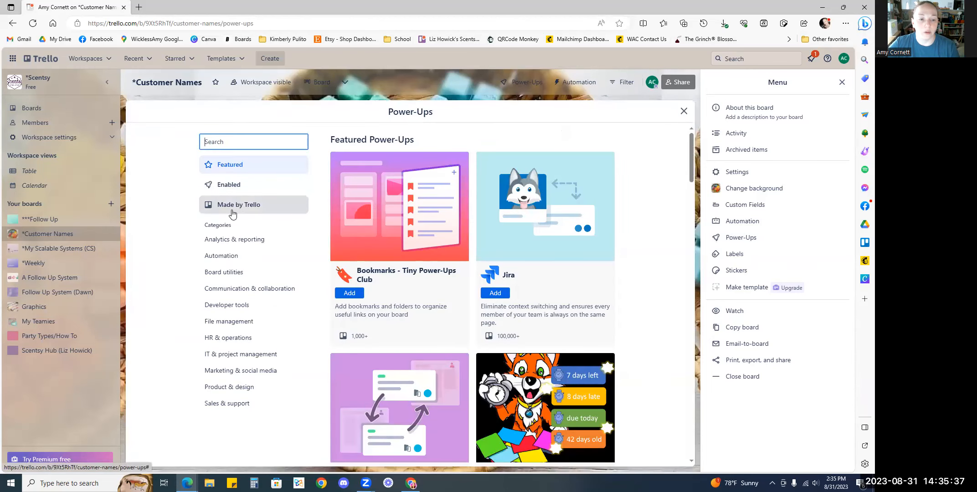
pyautogui.write('packa')
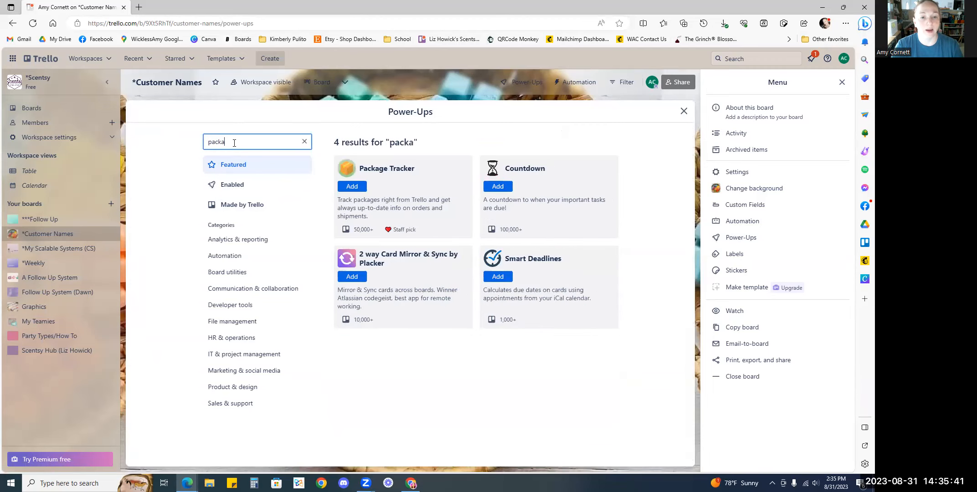
pyautogui.click(350, 187)
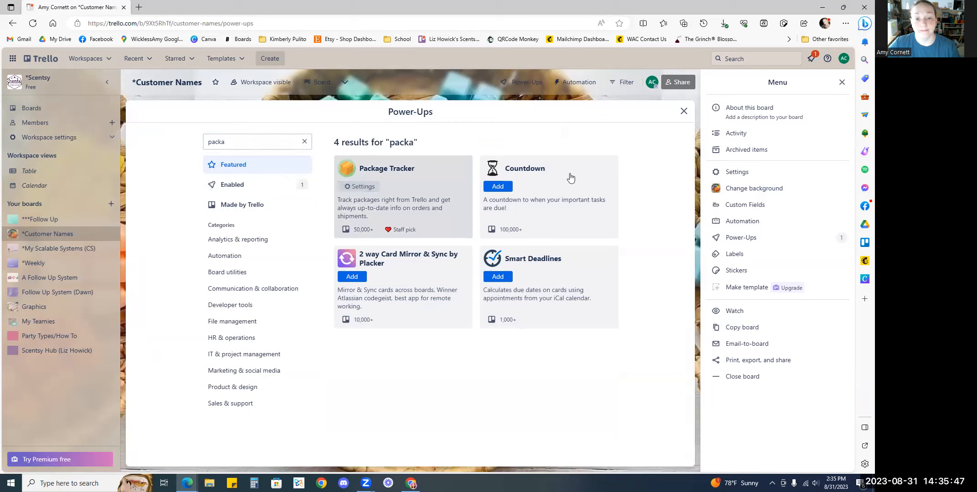
pyautogui.click(683, 111)
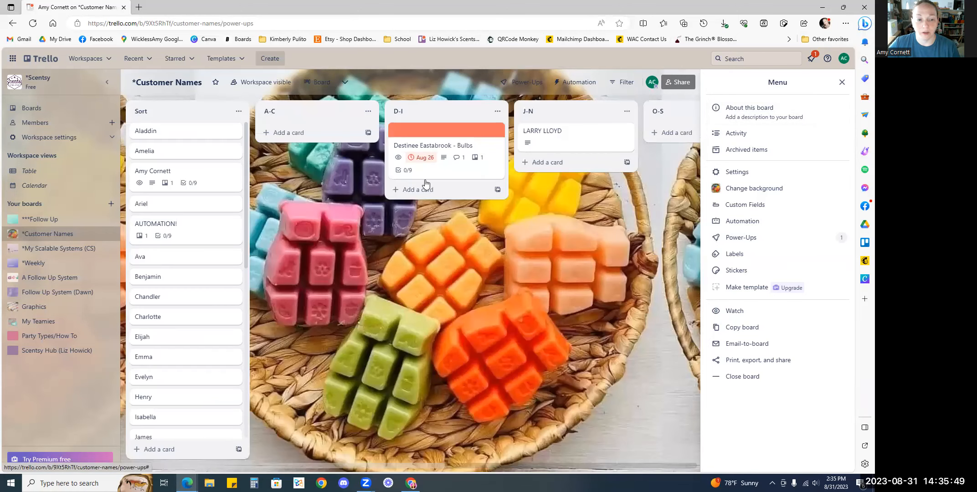
# Open the customer's card, start tracking a package, and choose FedEx as the carrier
pyautogui.click(420, 186)
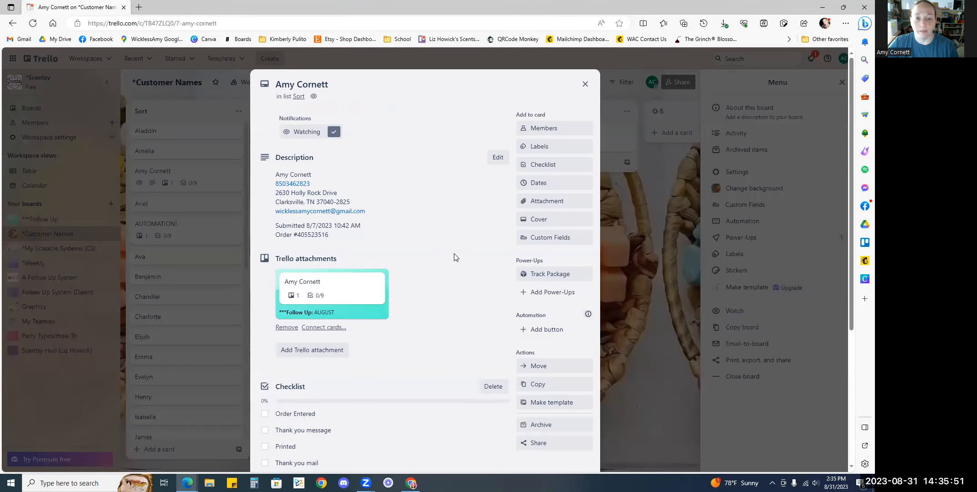
pyautogui.click(559, 276)
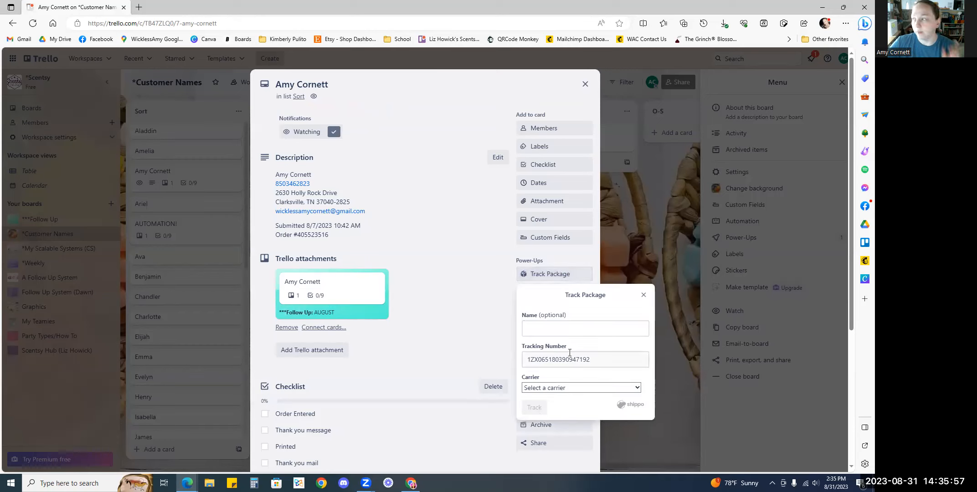
pyautogui.click(568, 388)
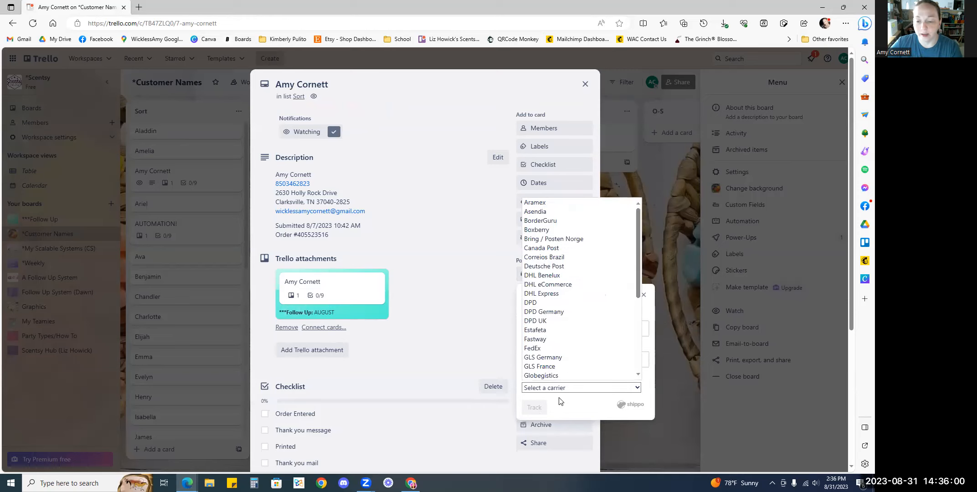
pyautogui.click(549, 349)
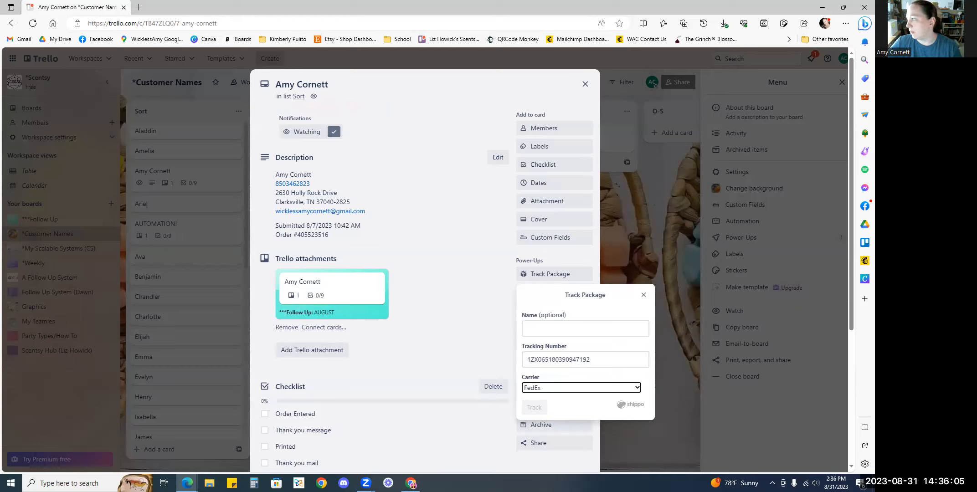
# Paste the copied FedEx tracking number into the tracking number field
pyautogui.hotkey('alt', 'Tab')
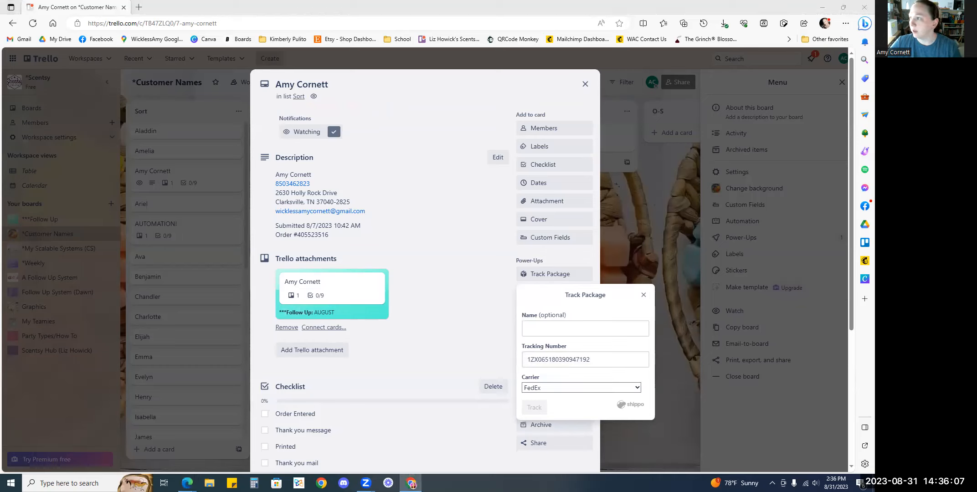
pyautogui.hotkey('alt', 'Tab')
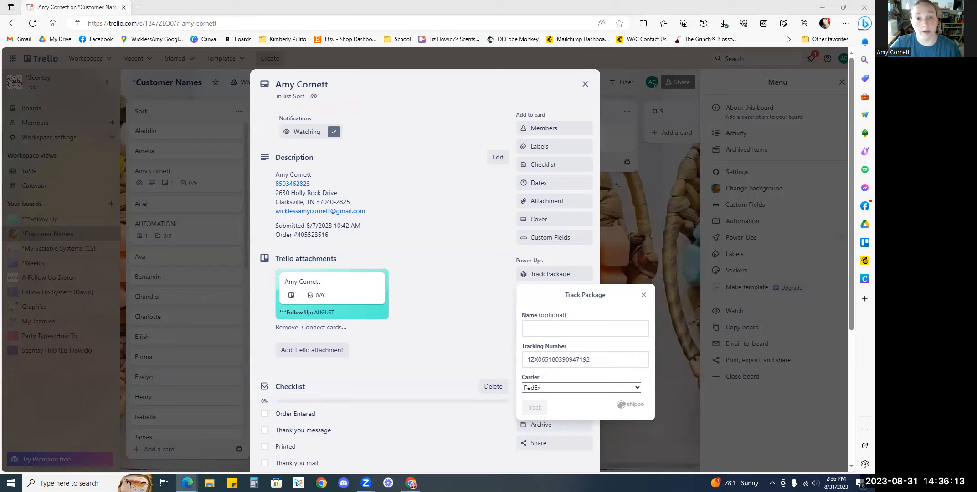
pyautogui.click(562, 360)
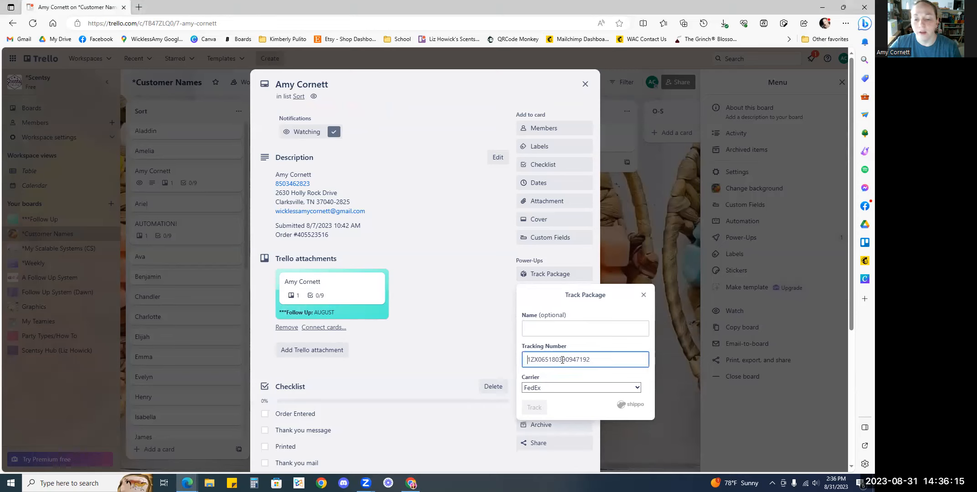
pyautogui.hotkey('ctrl', 'v')
pyautogui.tripleClick(563, 361)
pyautogui.hotkey('ctrl', 'v')
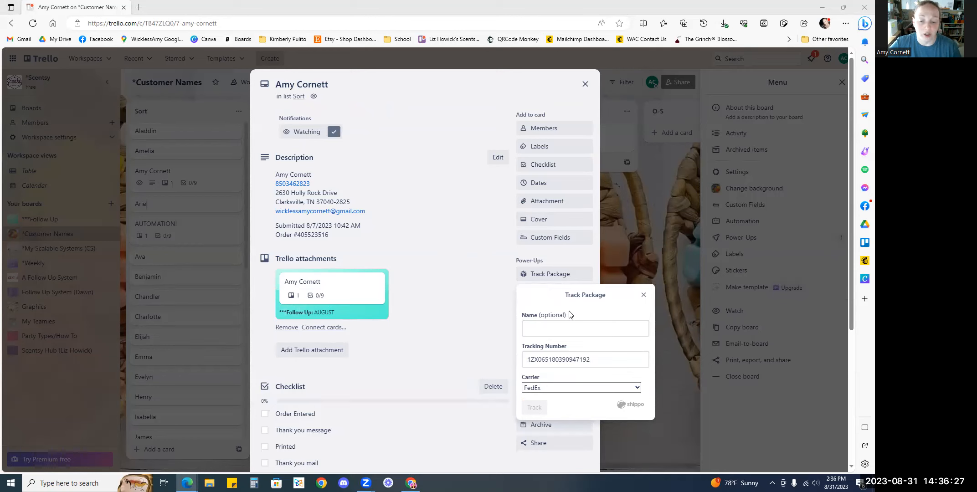
pyautogui.click(553, 361)
pyautogui.hotkey('ctrl', 'v')
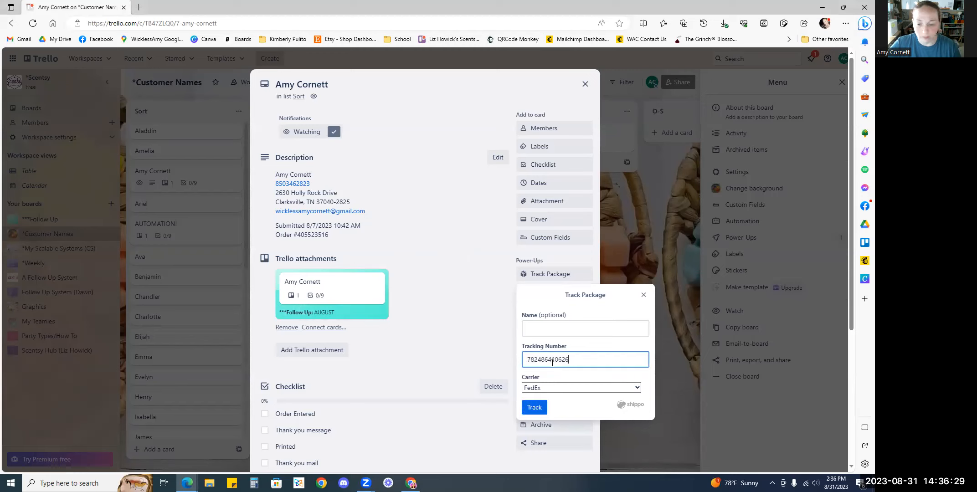
# Name the shipment Friends and start tracking it
pyautogui.click(561, 328)
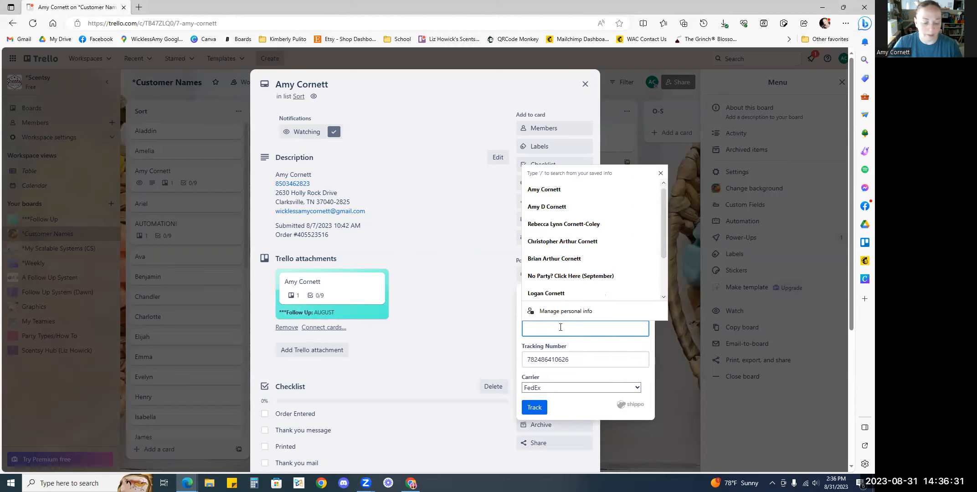
pyautogui.write('Friends')
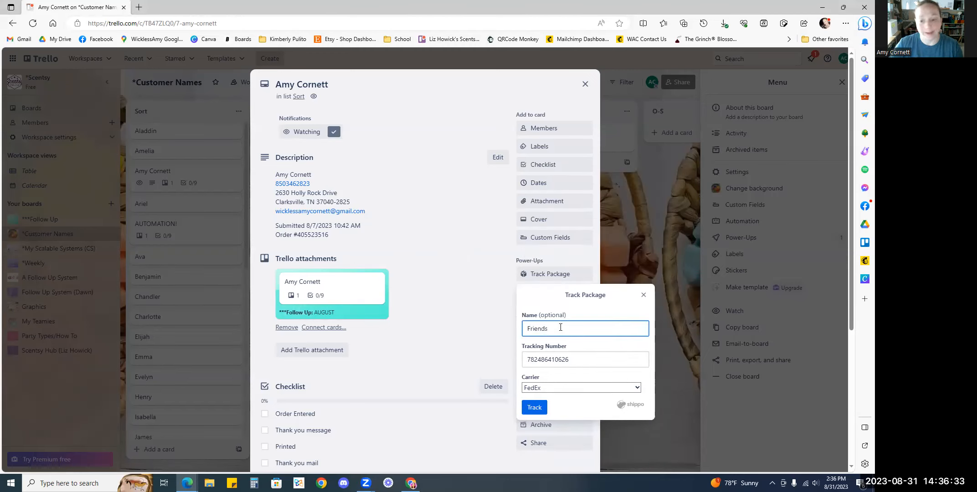
pyautogui.click(535, 408)
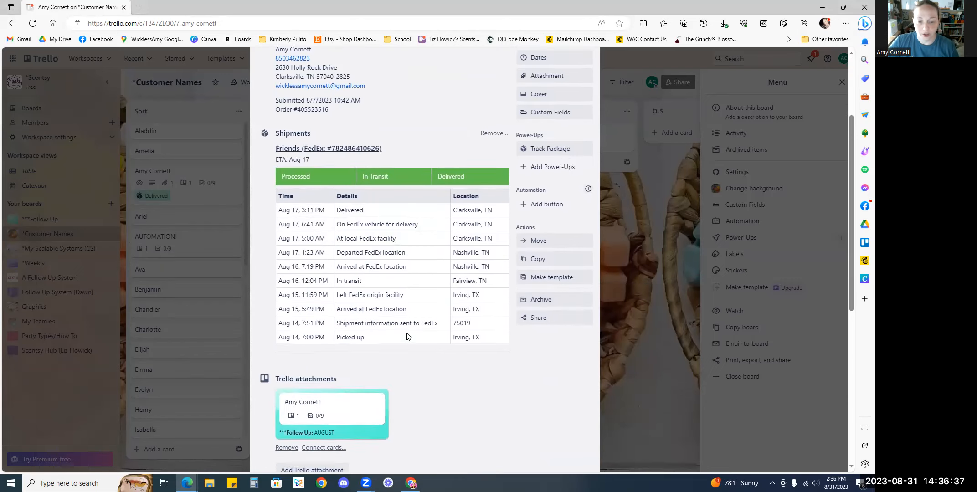
# Open the tracked shipment's link on the package tracking website
pyautogui.scroll(-4, 406, 334)
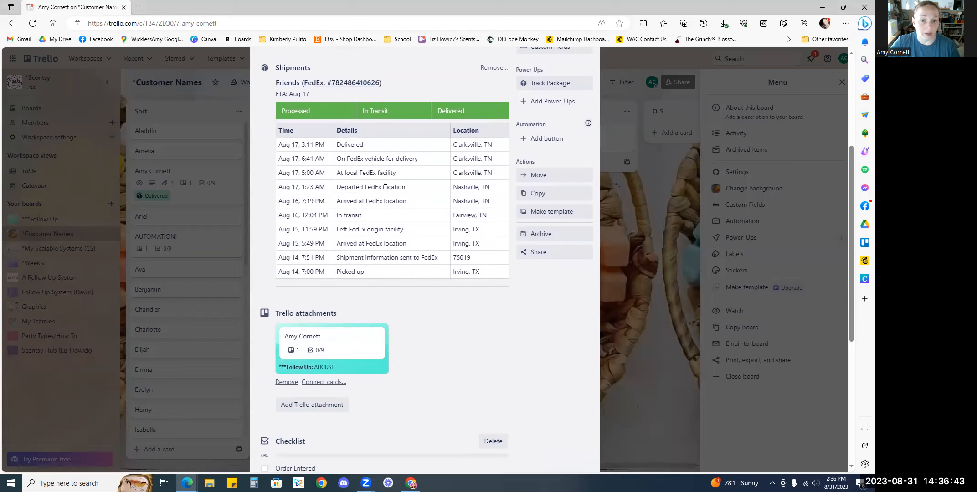
pyautogui.scroll(4, 385, 188)
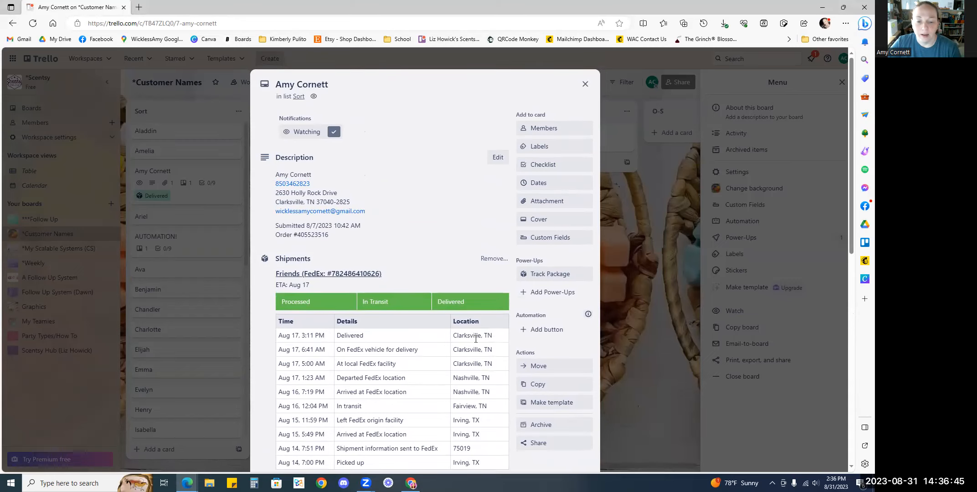
pyautogui.click(328, 274)
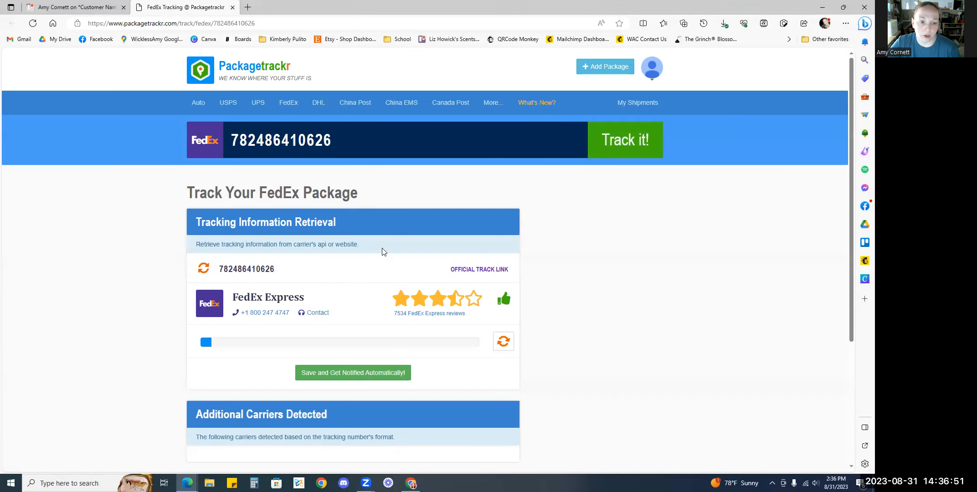
# Review the shipment's delivery details on the tracking page, then close the tracking tab
pyautogui.scroll(-4, 384, 252)
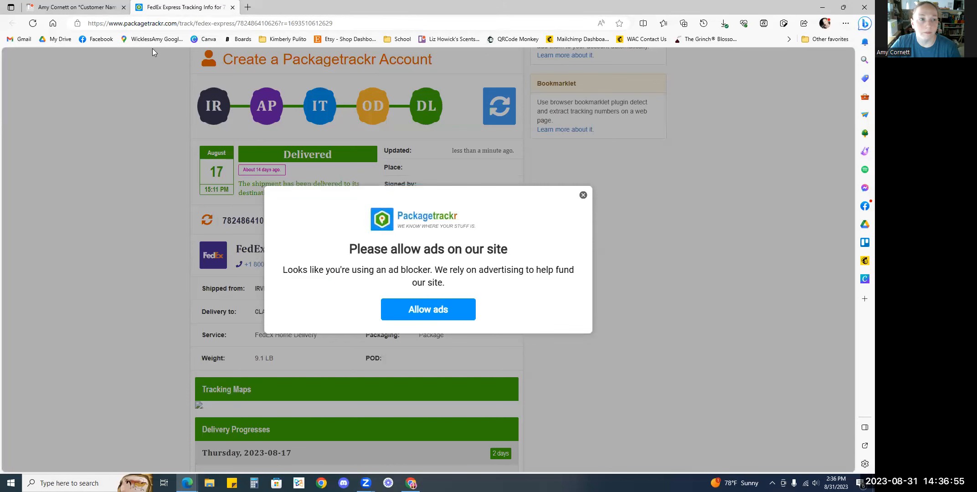
pyautogui.click(233, 8)
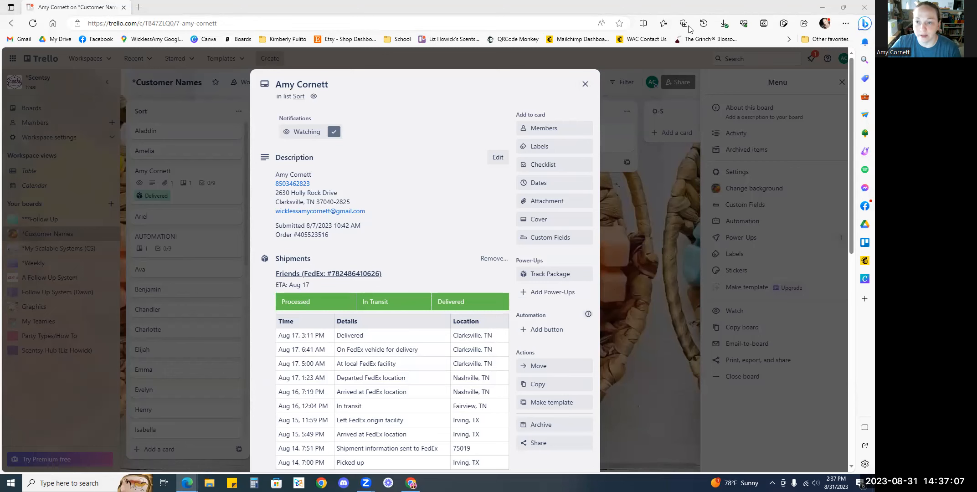
# Use Web capture on the Scentsy receipt to copy an image of the ordered items area
pyautogui.moveTo(690, 29); pyautogui.dragTo(690, 30)
pyautogui.click(510, 162)
pyautogui.rightClick(510, 161)
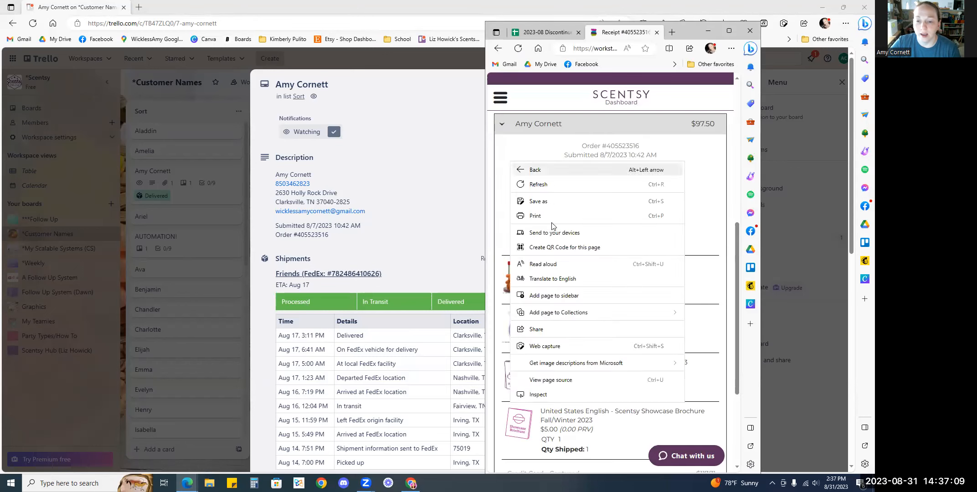
pyautogui.click(539, 349)
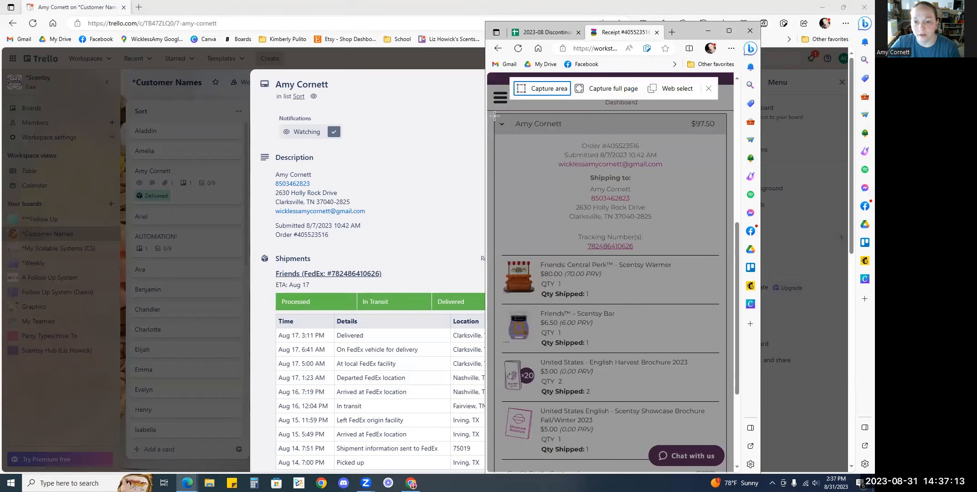
pyautogui.moveTo(495, 259); pyautogui.dragTo(725, 399)
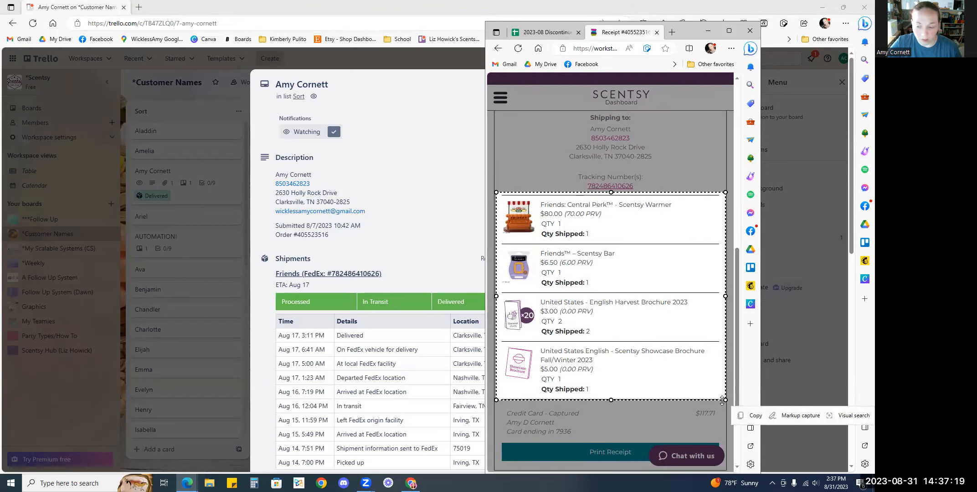
pyautogui.click(753, 417)
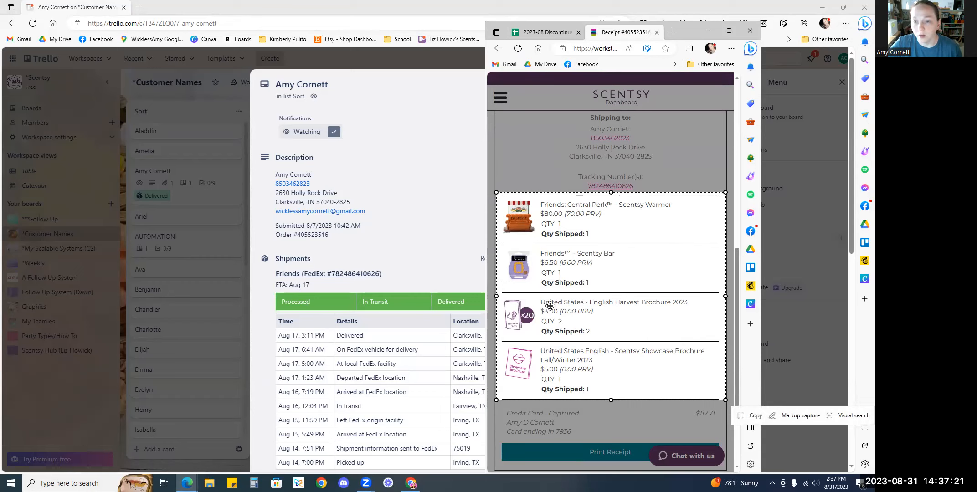
# Paste the captured items image into the card description below the order number
pyautogui.rightClick(501, 182)
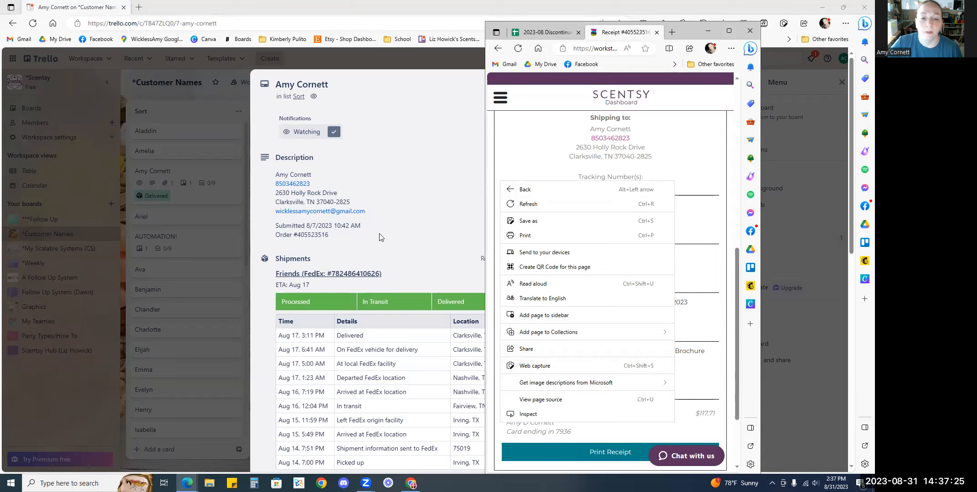
pyautogui.click(349, 244)
pyautogui.click(338, 240)
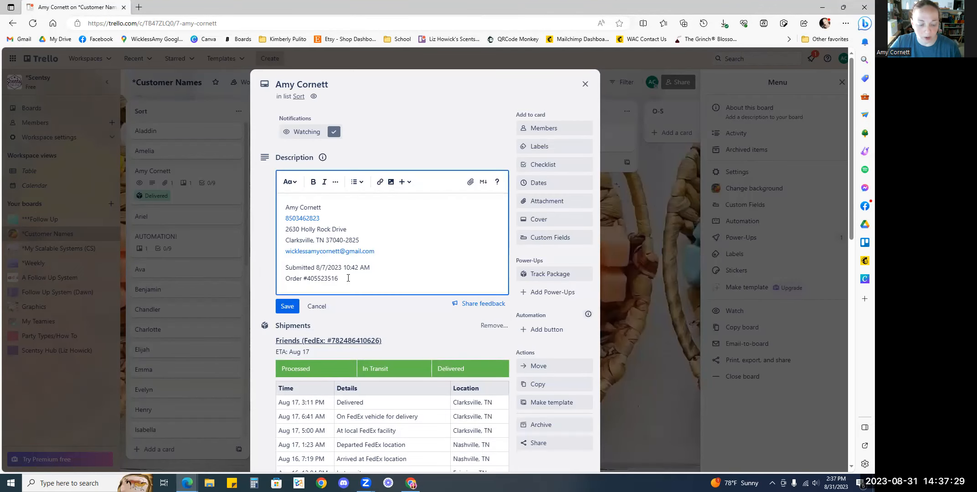
pyautogui.hotkey('ctrl', 'v')
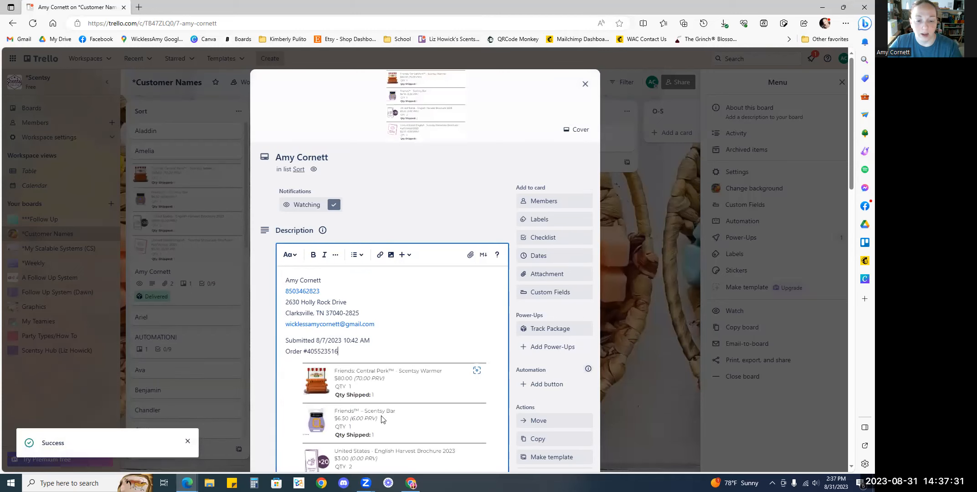
# Copy the first item lines from the receipt and paste them into the description after the order number
pyautogui.scroll(-2, 404, 412)
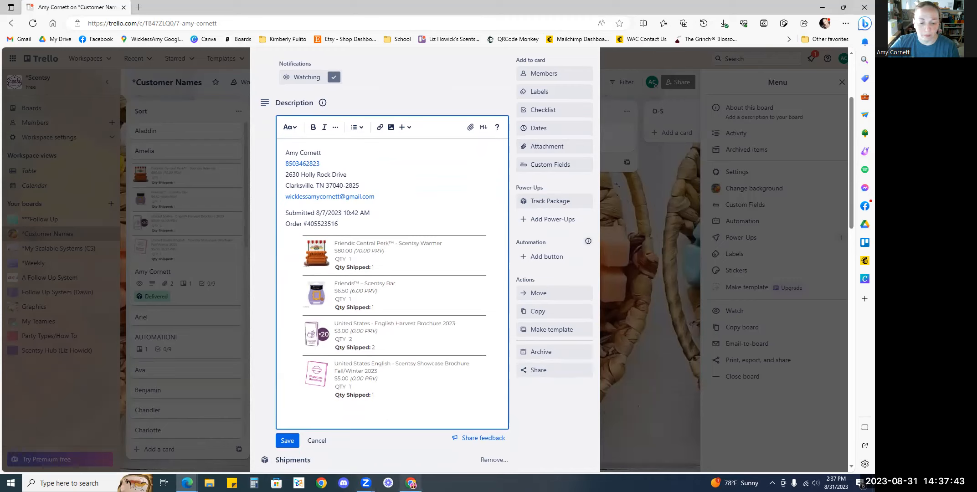
pyautogui.click(411, 484)
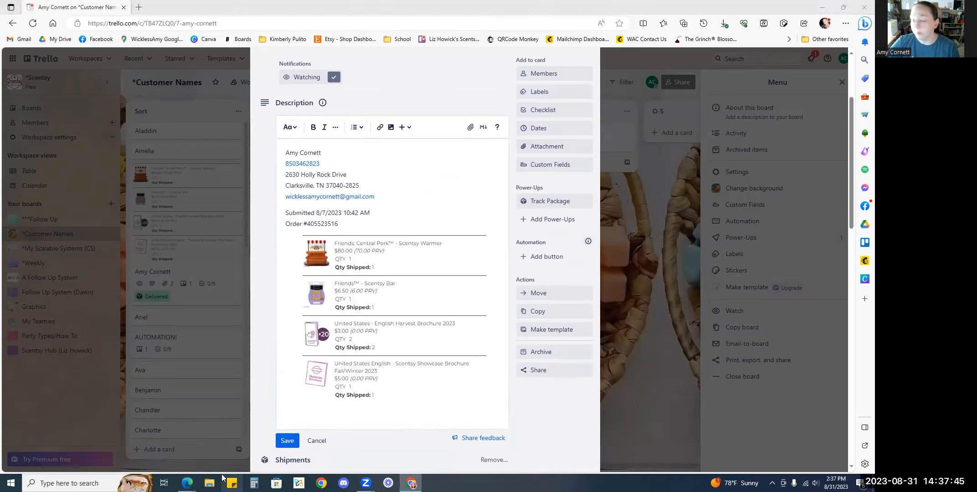
pyautogui.moveTo(187, 483)
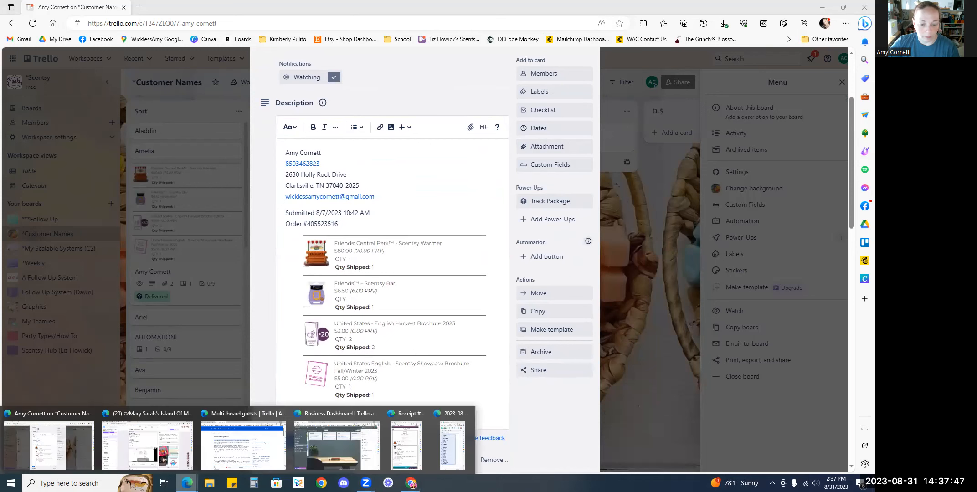
pyautogui.click(419, 440)
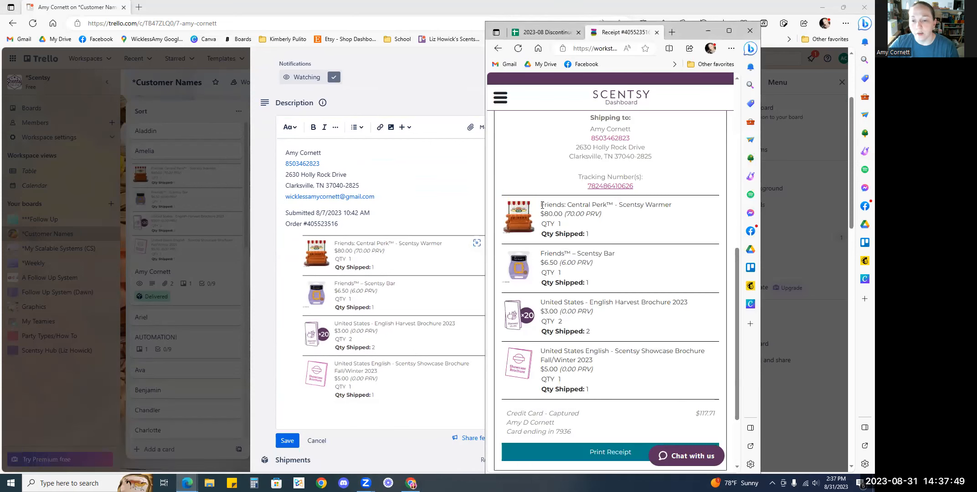
pyautogui.moveTo(541, 206); pyautogui.dragTo(614, 252)
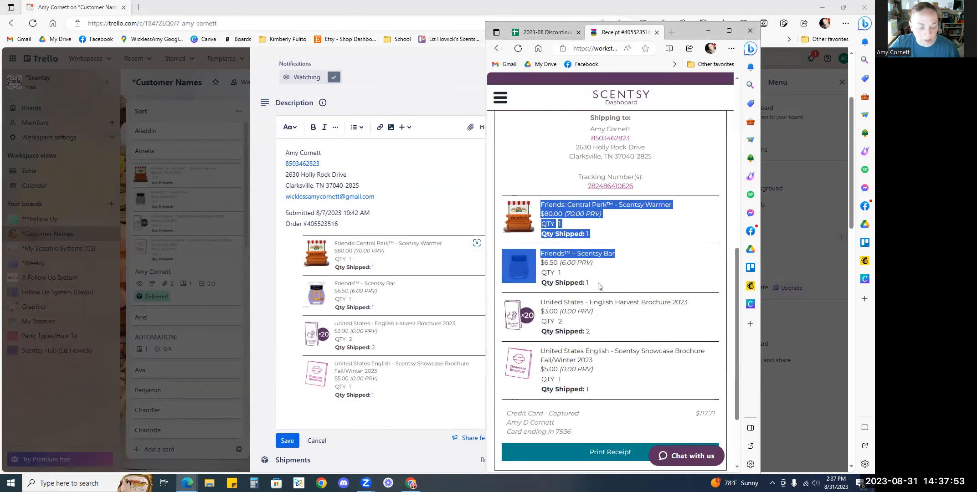
pyautogui.click(375, 220)
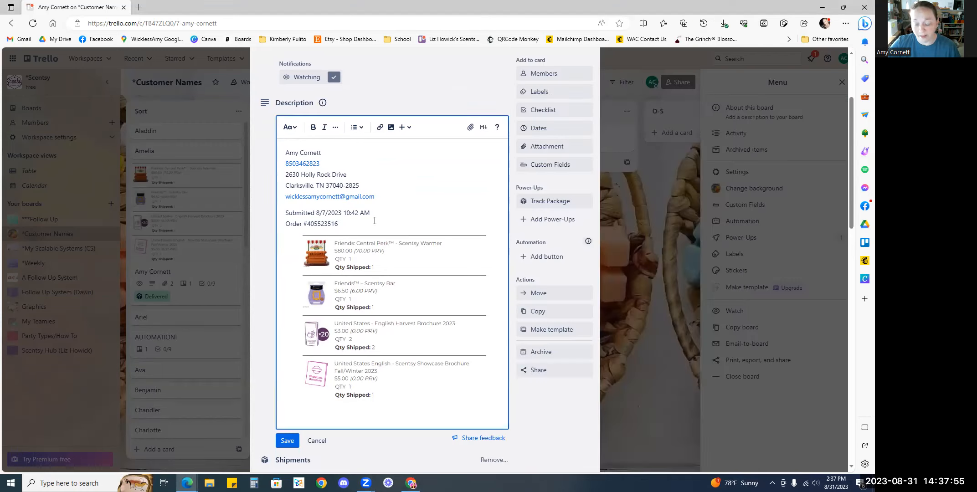
pyautogui.press('Return')
pyautogui.press('Return')
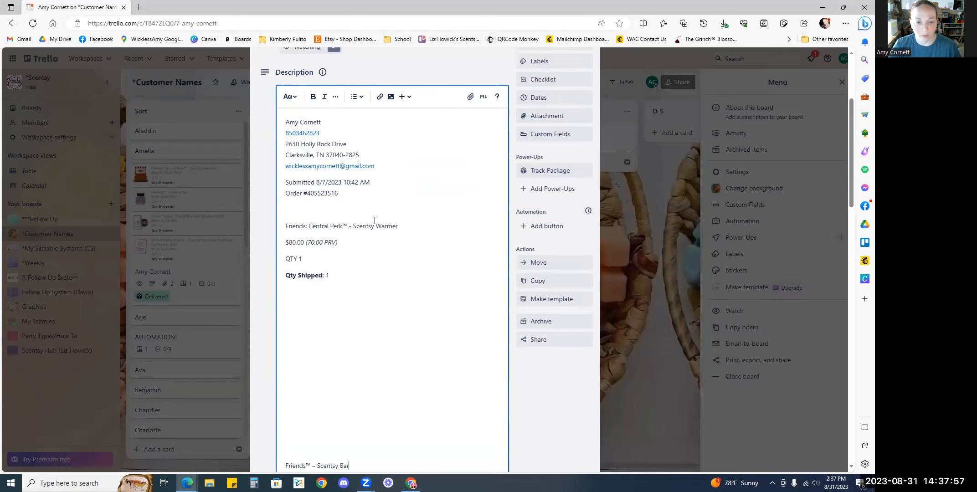
# Delete the PRV price note and the quantity lines from the pasted item text
pyautogui.moveTo(354, 243); pyautogui.dragTo(310, 244)
pyautogui.press('BackSpace')
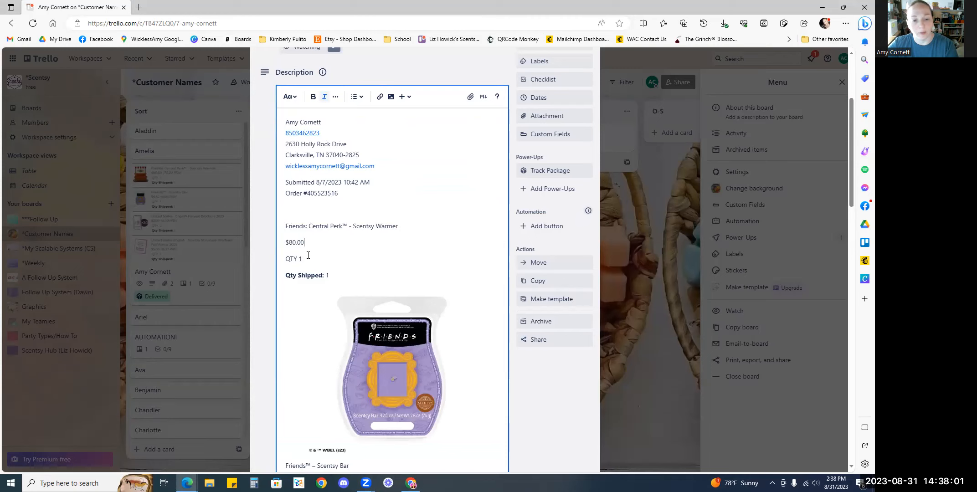
pyautogui.press('BackSpace')
pyautogui.moveTo(329, 258); pyautogui.dragTo(279, 259)
pyautogui.press('BackSpace')
pyautogui.press('BackSpace')
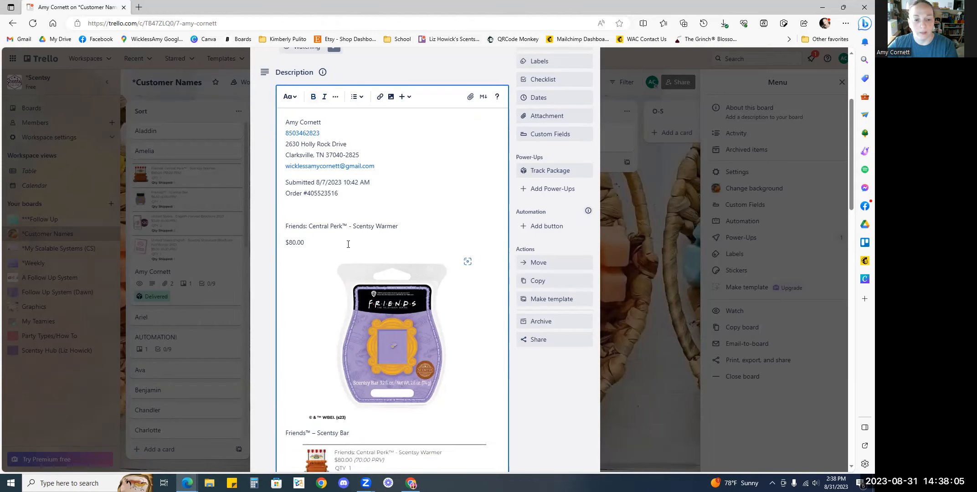
# Remove the pasted warmer text and Scentsy Bar image, keeping only the Friends™ – Scentsy Bar line above the captured items
pyautogui.scroll(-7, 348, 245)
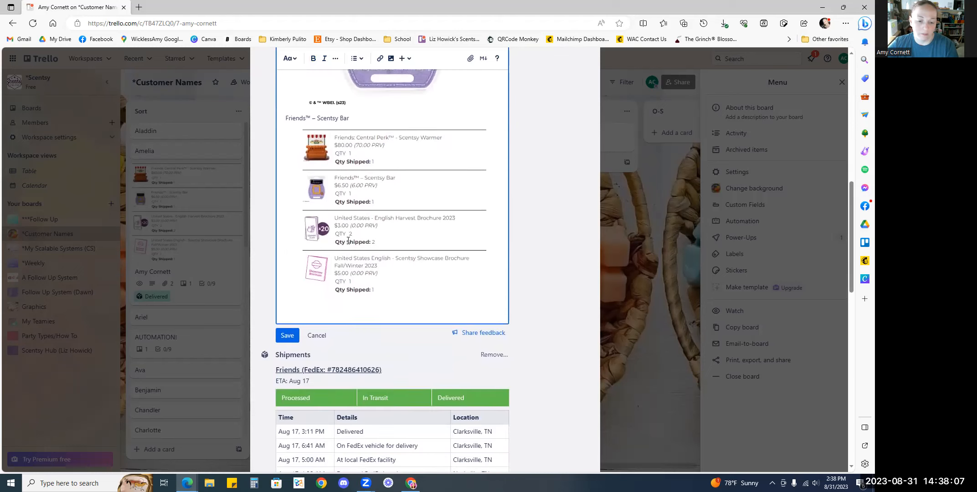
pyautogui.scroll(8, 348, 241)
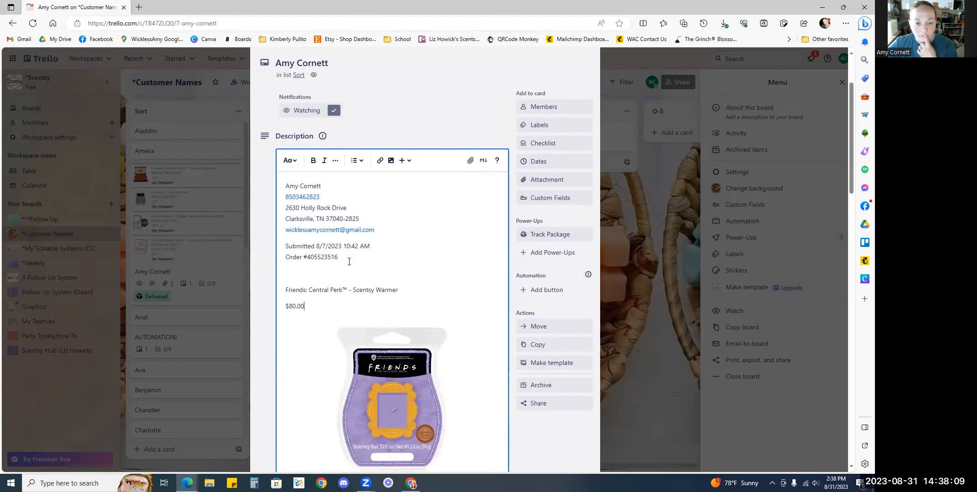
pyautogui.click(349, 273)
pyautogui.scroll(-3, 348, 283)
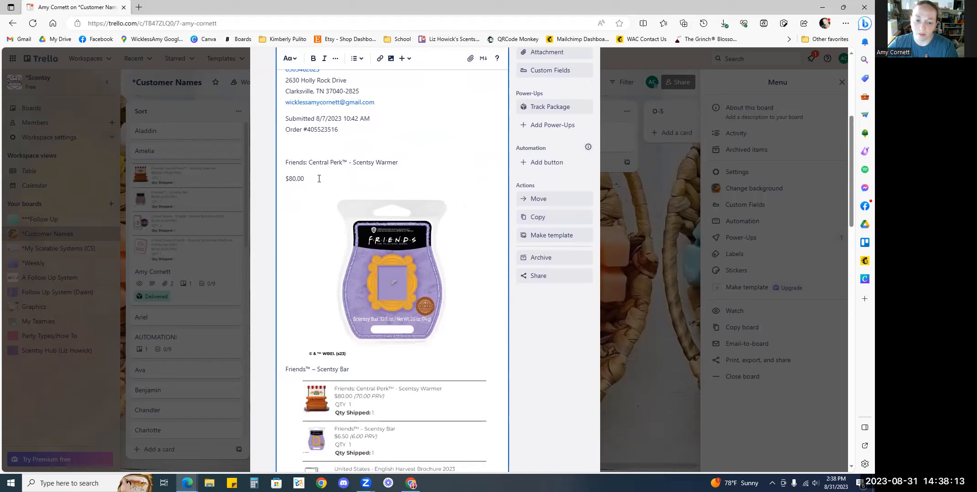
pyautogui.scroll(-7, 380, 240)
pyautogui.scroll(10, 381, 240)
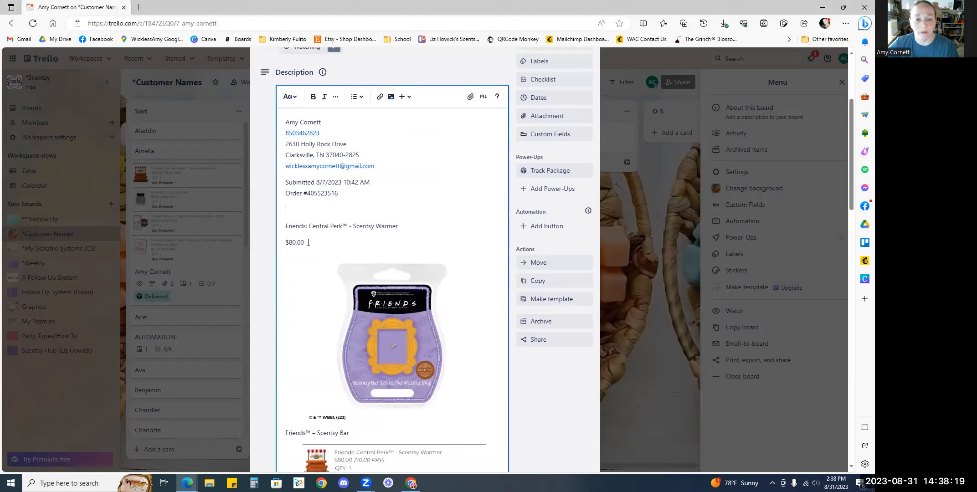
pyautogui.keyDown('shift'); pyautogui.click(287, 222); pyautogui.keyUp('shift')
pyautogui.press('BackSpace')
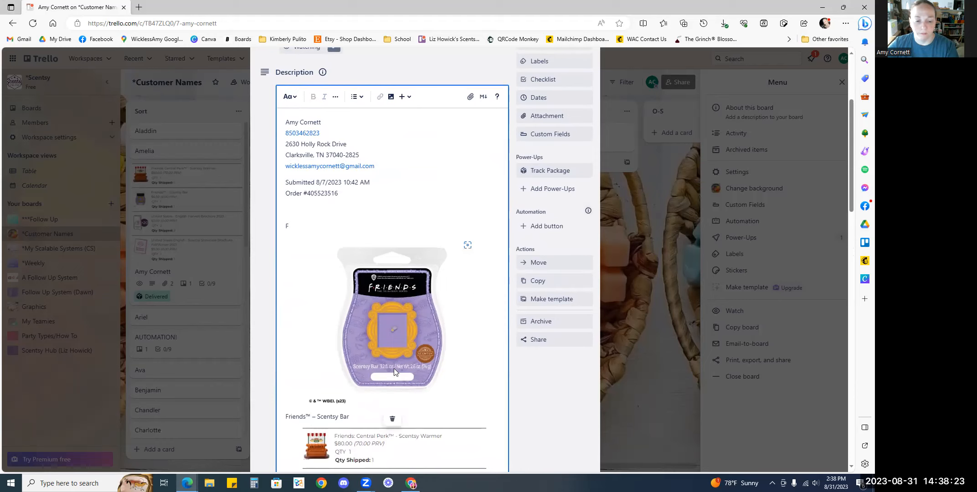
pyautogui.click(392, 419)
pyautogui.press('BackSpace')
pyautogui.press('BackSpace')
pyautogui.press('BackSpace')
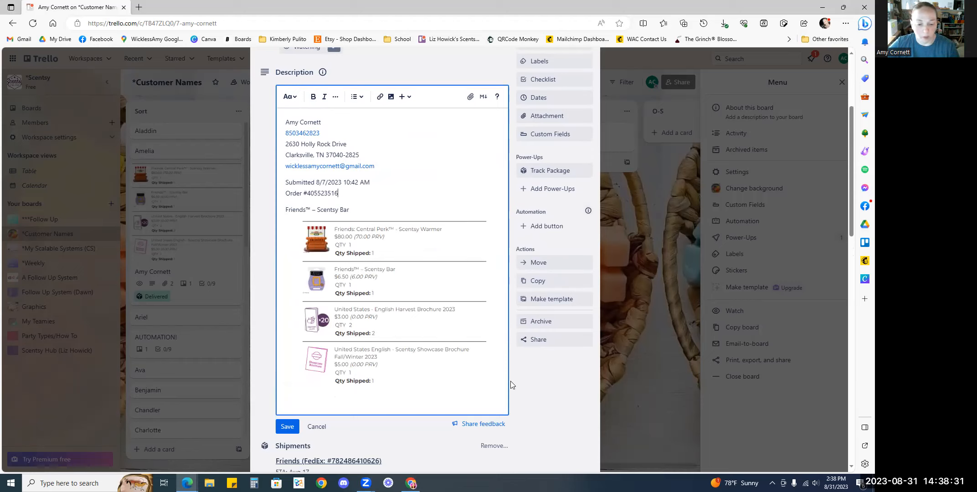
# Open the receipt's printable version from the Scentsy order page and close it again
pyautogui.moveTo(187, 484)
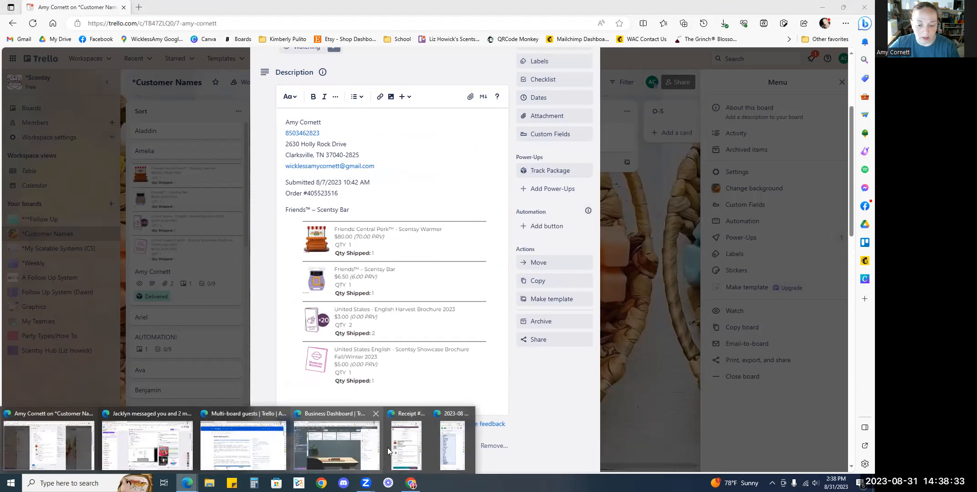
pyautogui.click(404, 445)
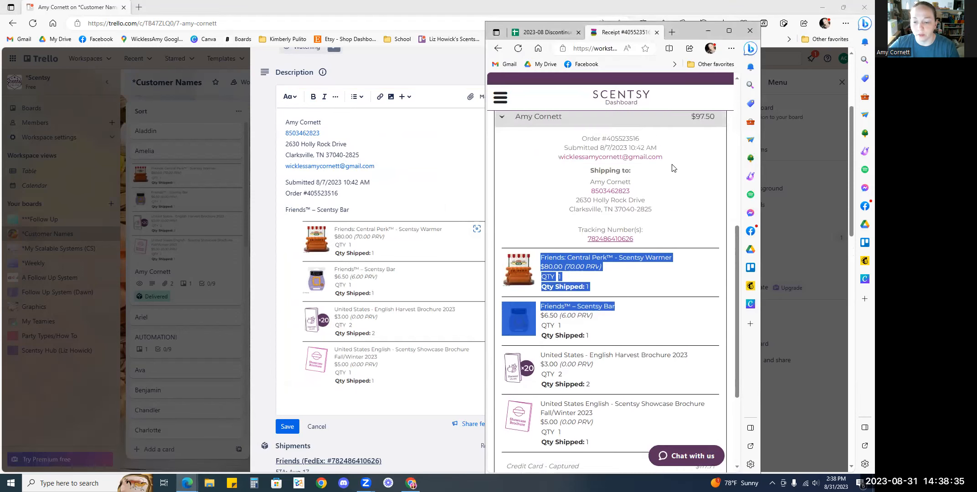
pyautogui.scroll(-5, 673, 168)
pyautogui.click(609, 360)
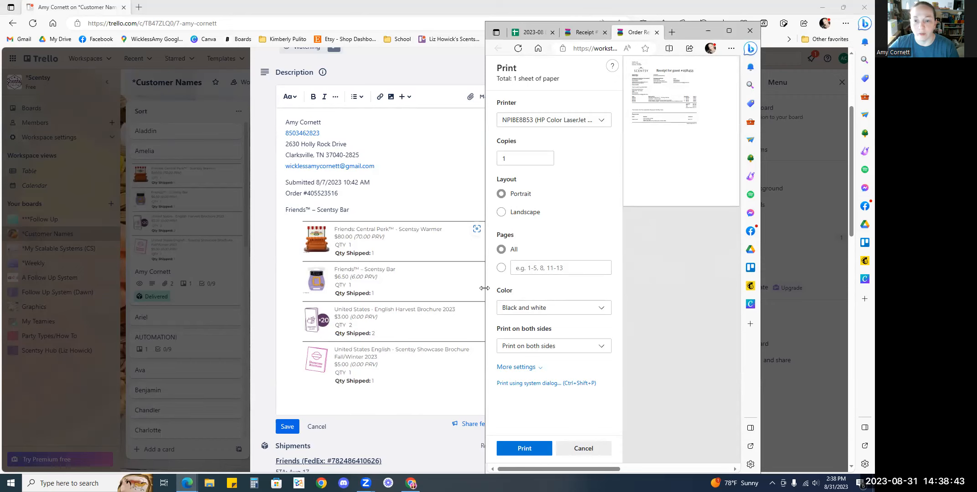
pyautogui.moveTo(485, 288); pyautogui.dragTo(1, 296)
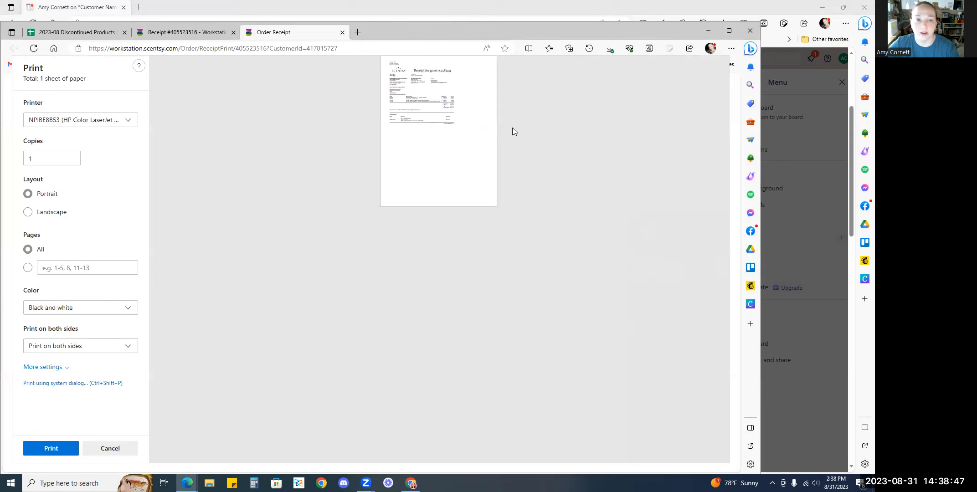
pyautogui.click(712, 31)
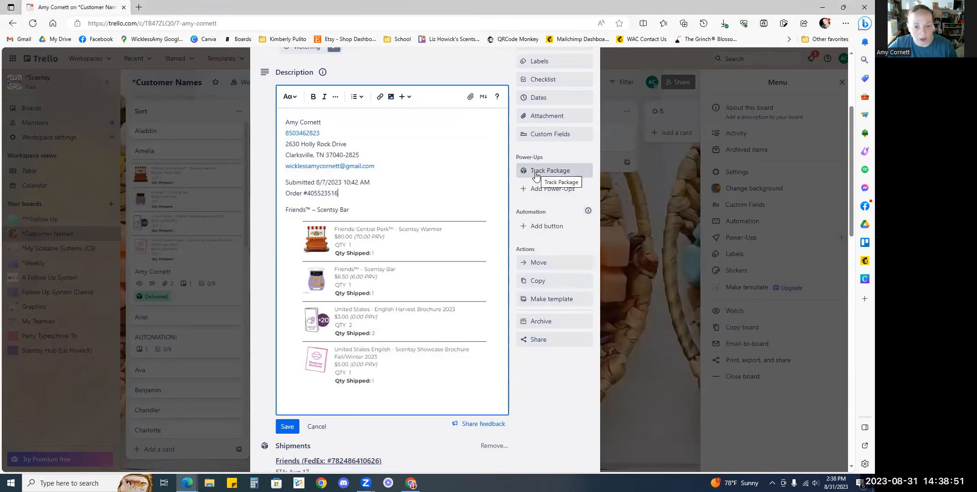
# Set the card's cover to the purple colour with the smaller cover size, then close the card
pyautogui.scroll(-1, 432, 199)
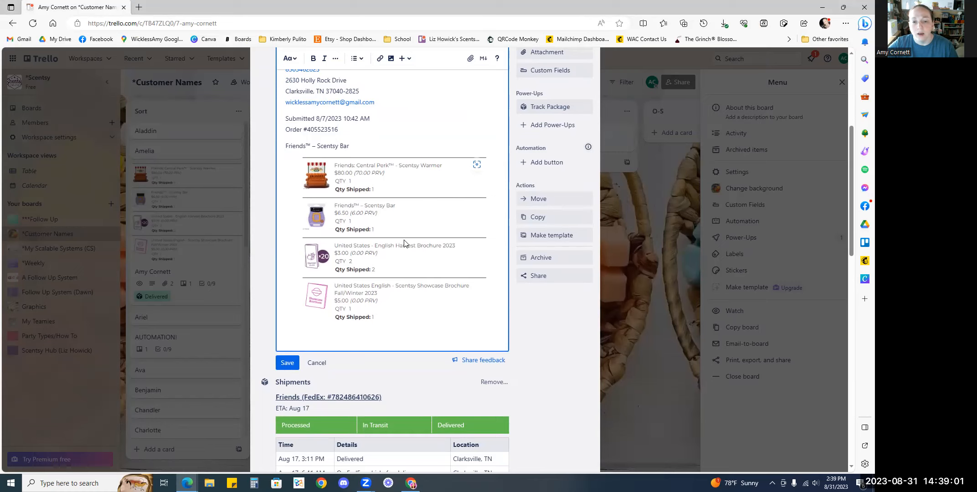
pyautogui.scroll(4, 404, 243)
pyautogui.scroll(-4, 345, 304)
pyautogui.scroll(4, 339, 369)
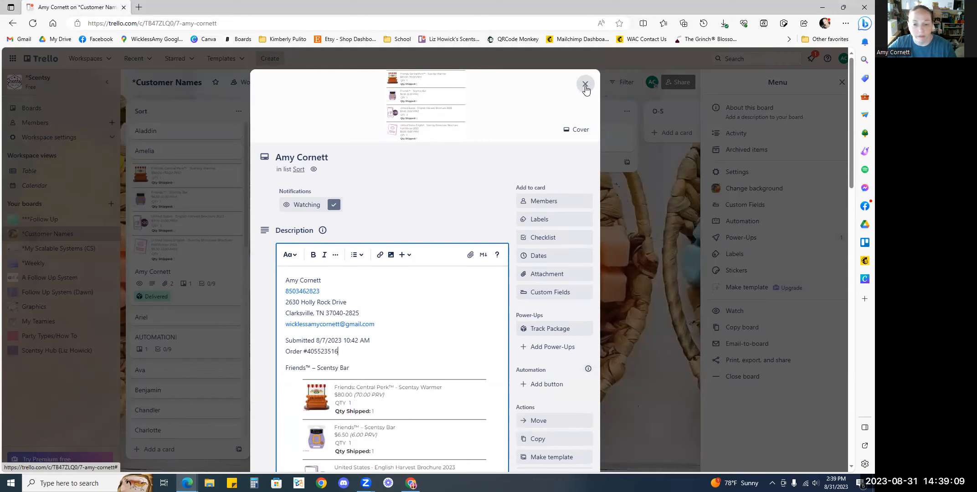
pyautogui.click(577, 132)
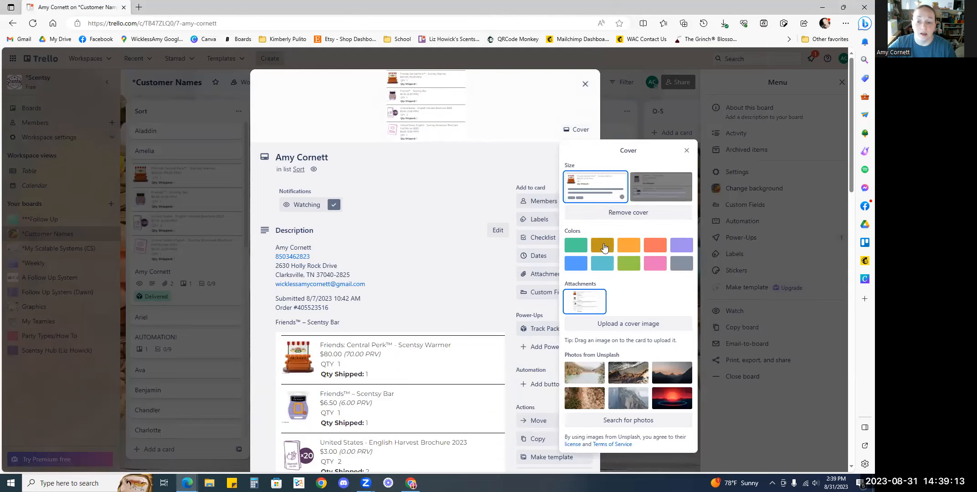
pyautogui.click(682, 246)
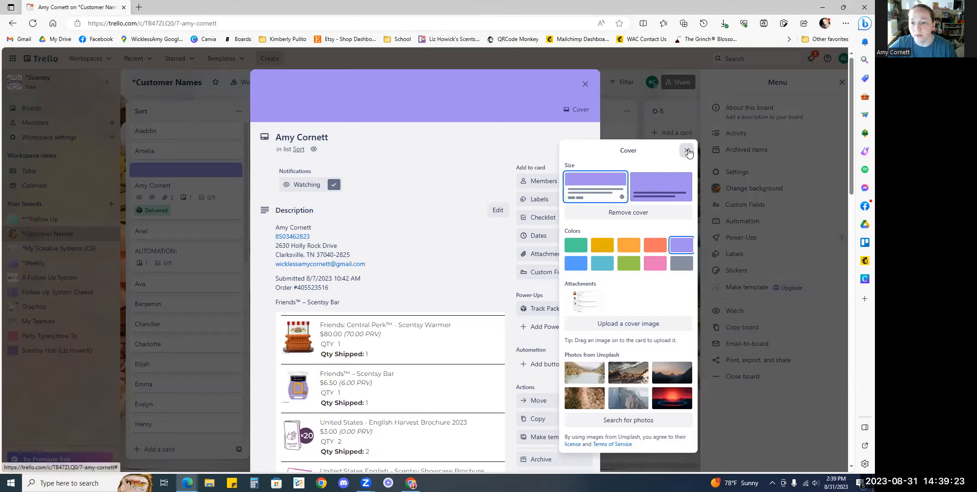
pyautogui.click(655, 195)
pyautogui.click(595, 187)
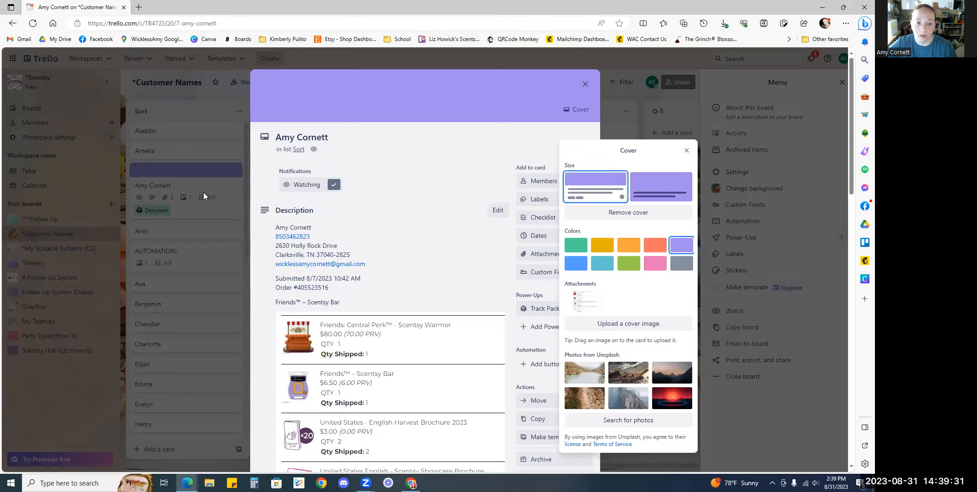
pyautogui.click(651, 189)
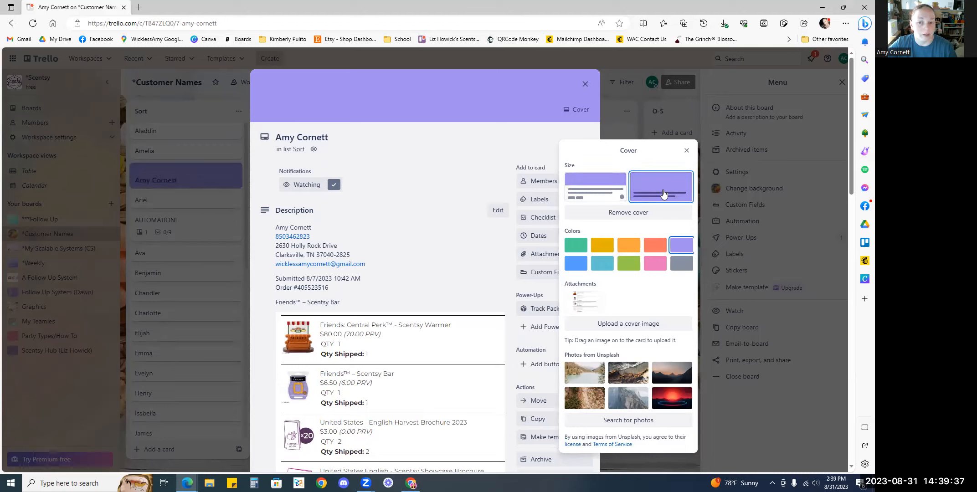
pyautogui.click(595, 185)
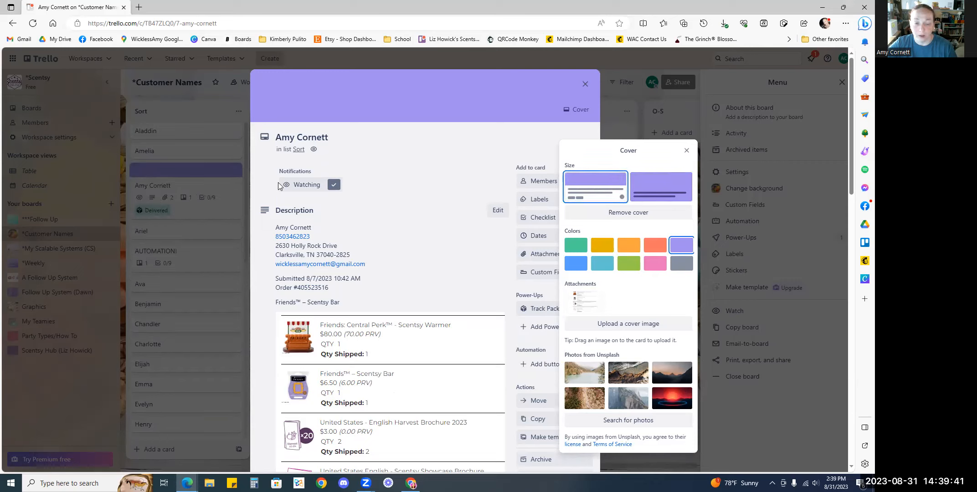
pyautogui.click(687, 151)
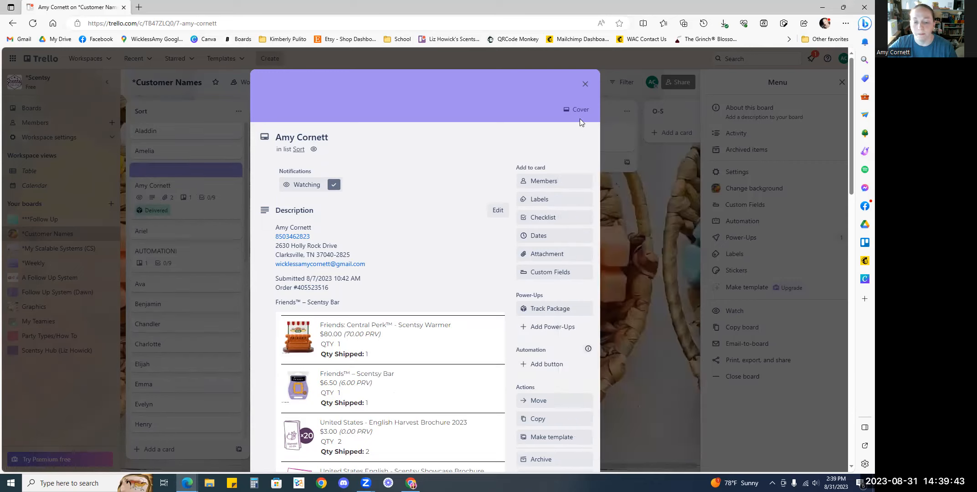
pyautogui.click(586, 84)
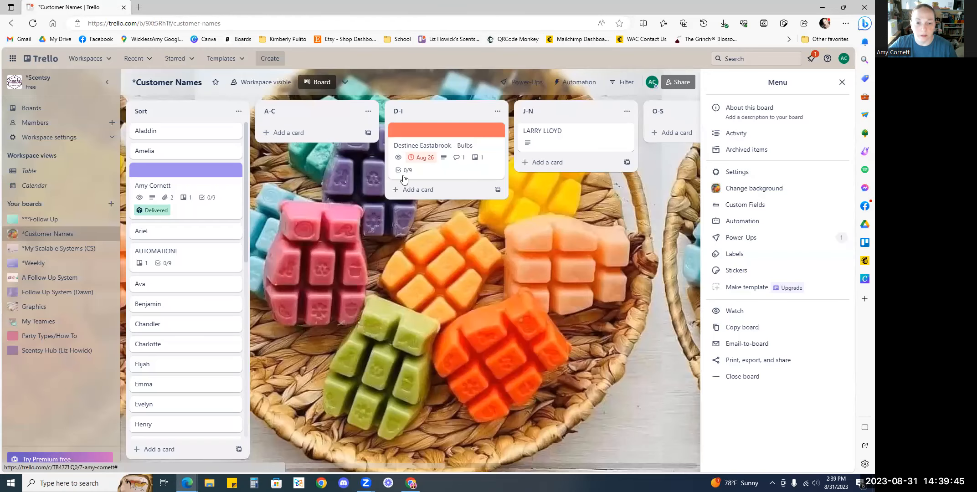